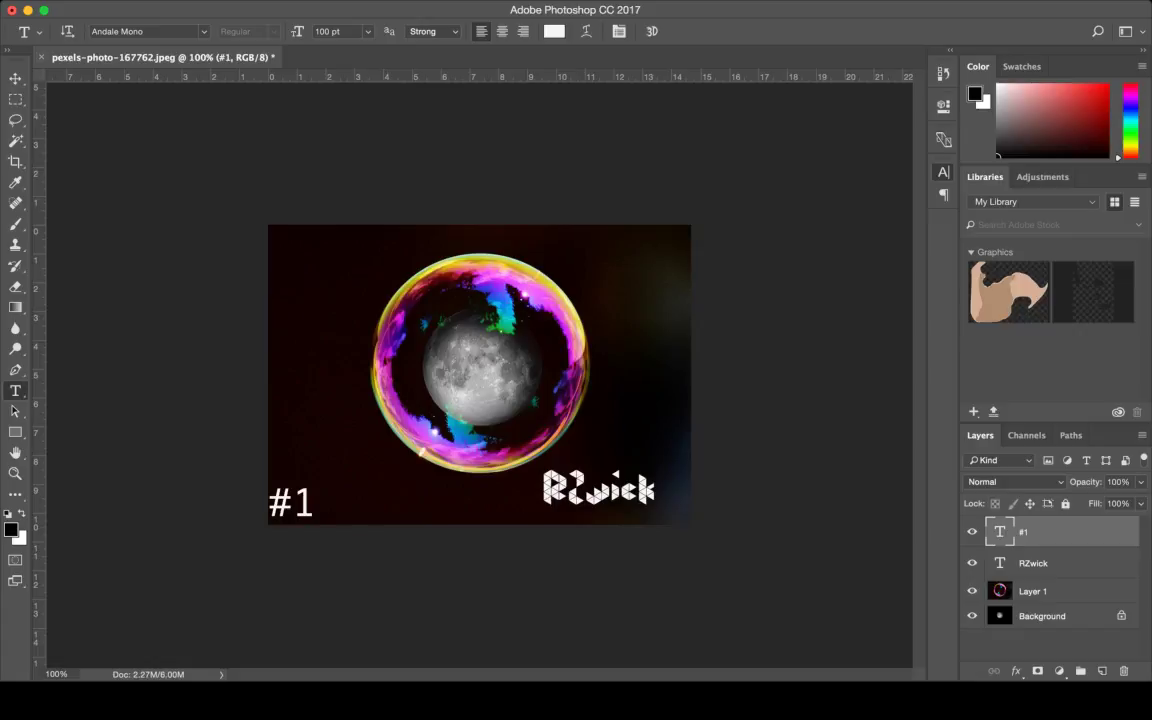
# Close the bubble-and-moon composite pexels-photo-167762.jpeg
pyautogui.press('super+w')
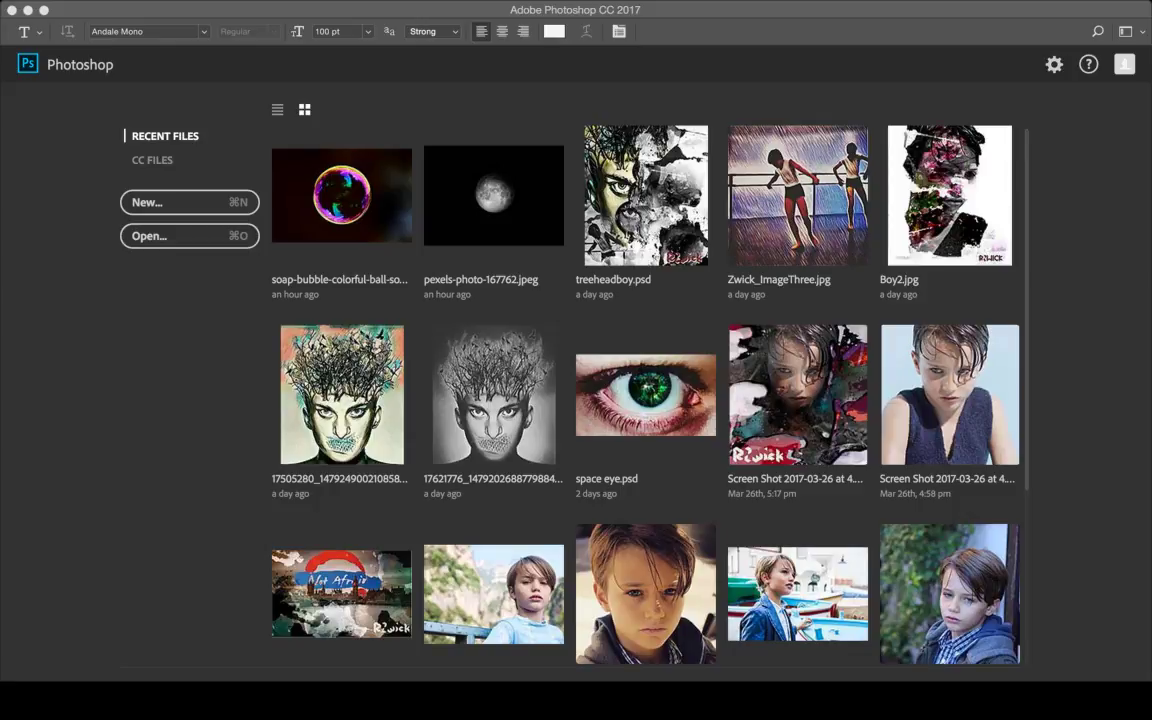
pyautogui.press('Escape')
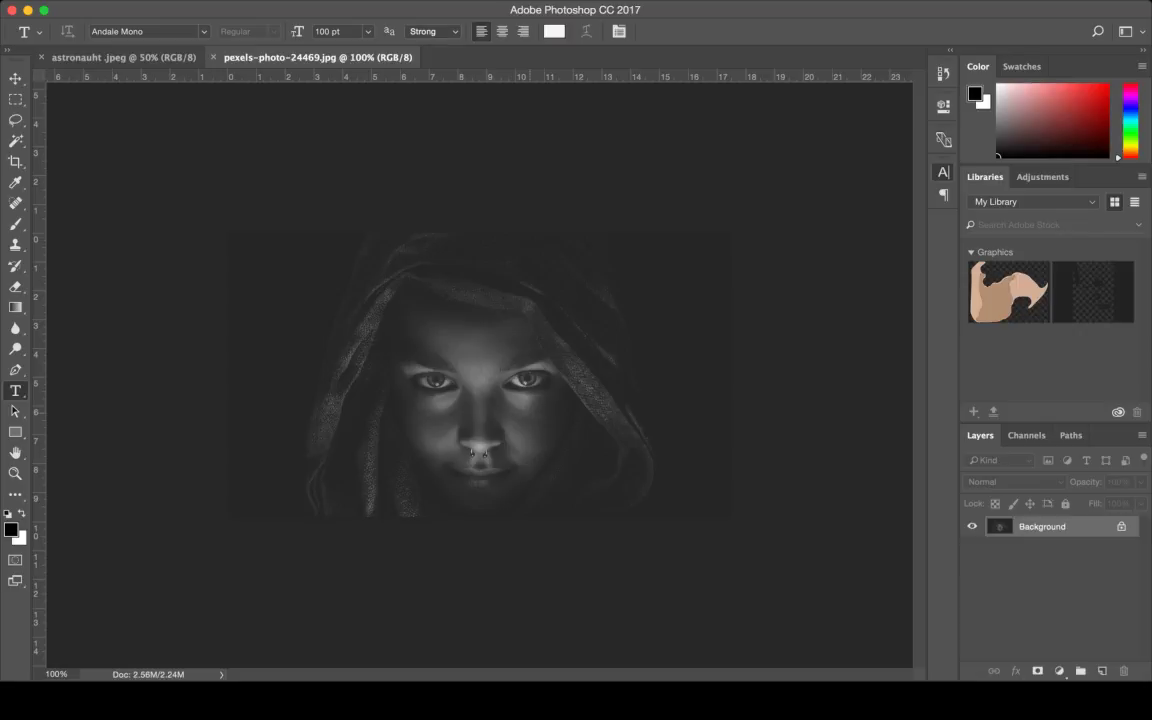
pyautogui.press('b')
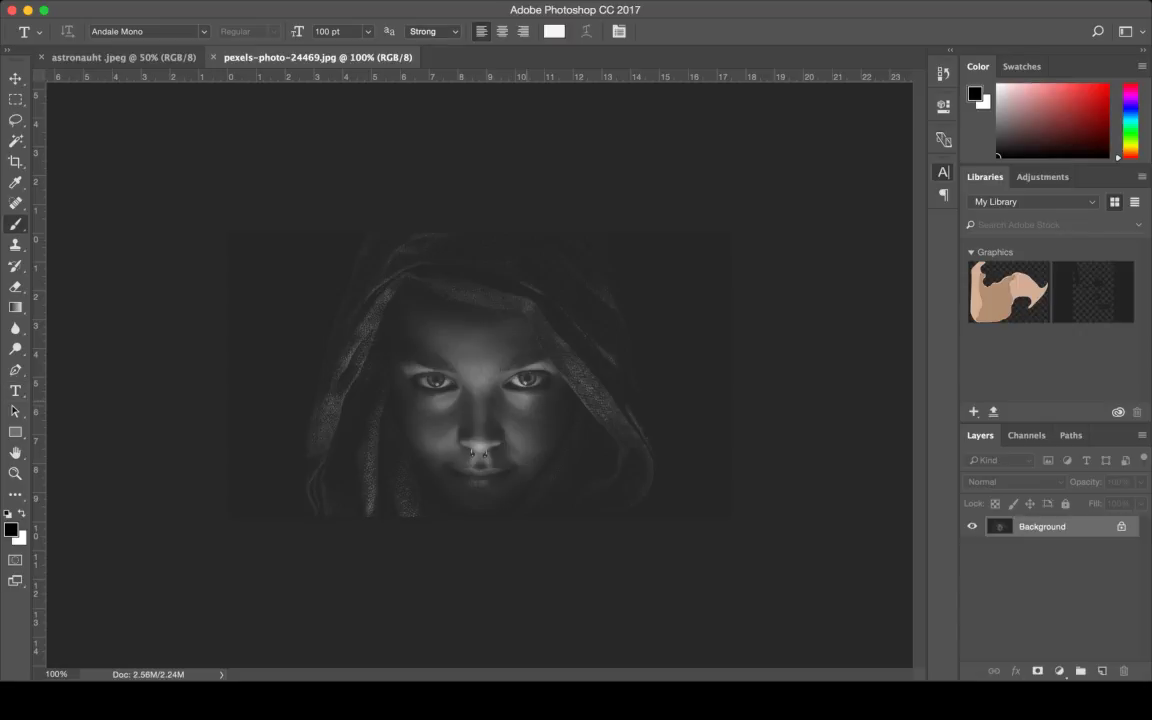
pyautogui.click(464, 373)
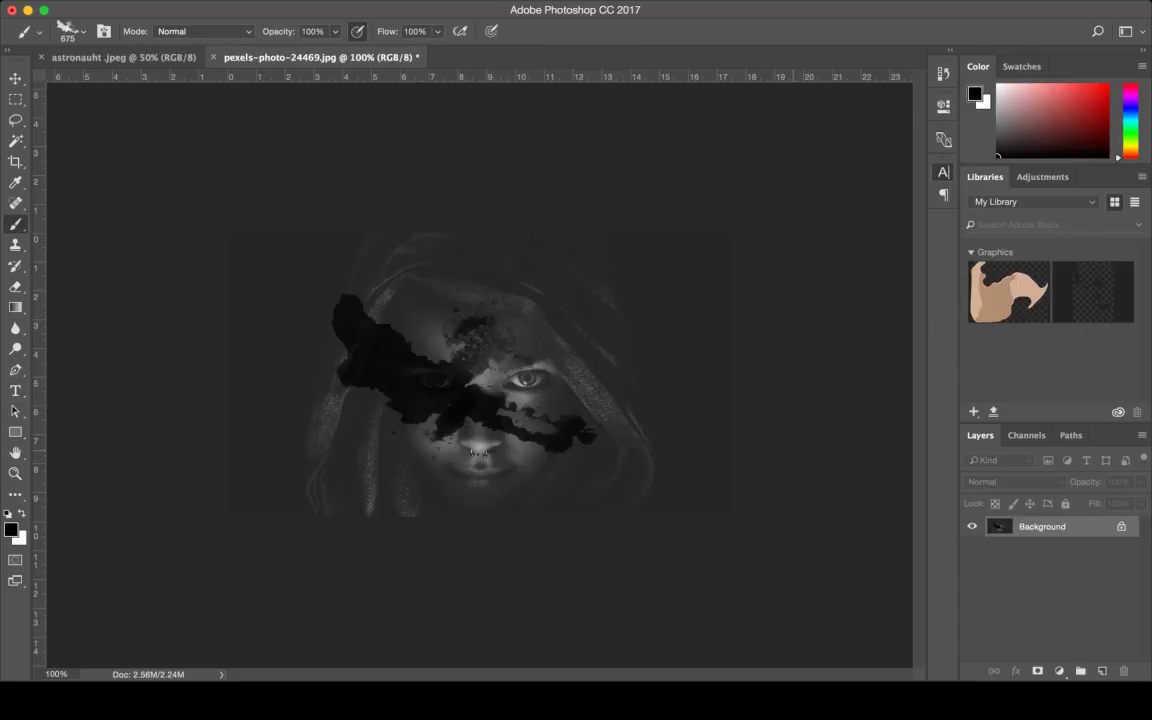
pyautogui.press('super+z')
# Add a new layer in Overlay mode and set up a soft 675 px brush with 20% opacity and white foreground
pyautogui.press('super+shift+alt+n')
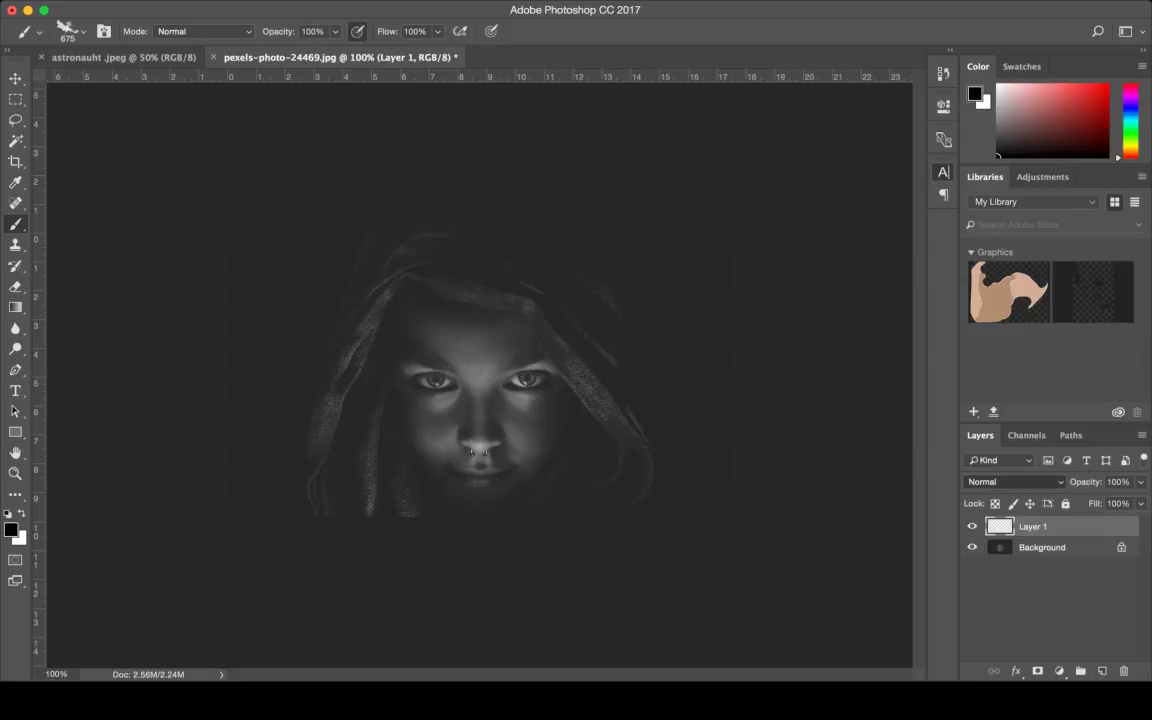
pyautogui.hotkey('shift', 'alt', 'o')
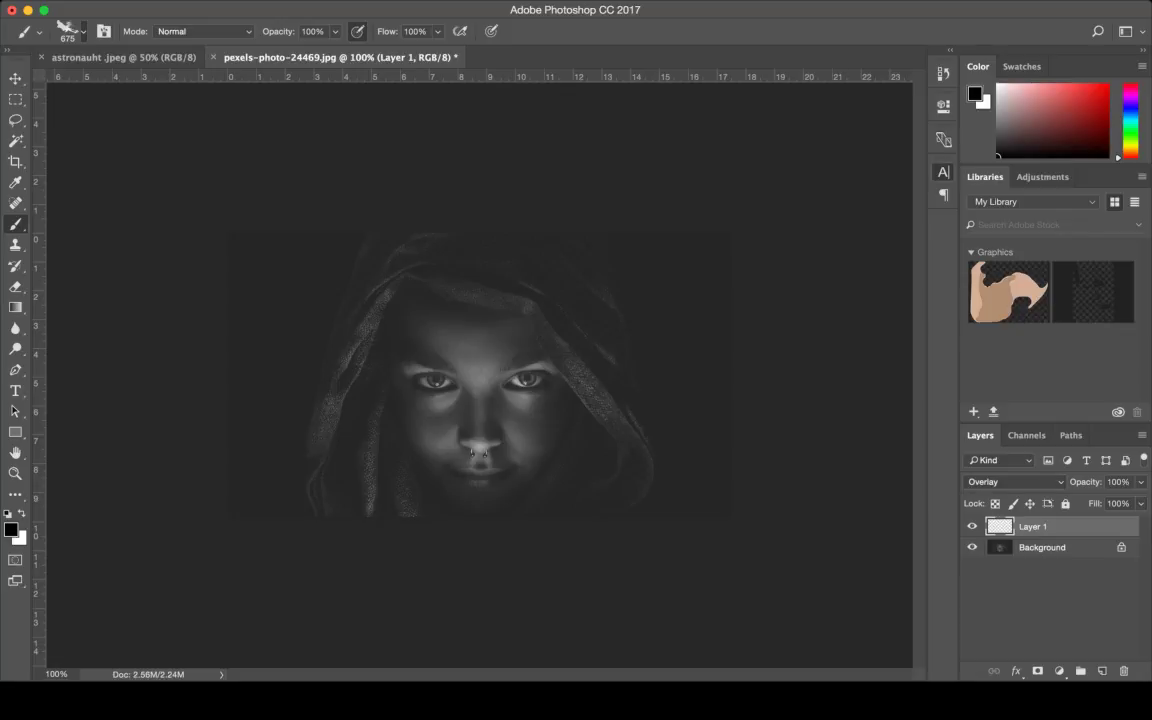
pyautogui.press('.')
pyautogui.press('Return')
pyautogui.write('20')
pyautogui.press('Return')
pyautogui.press('x')
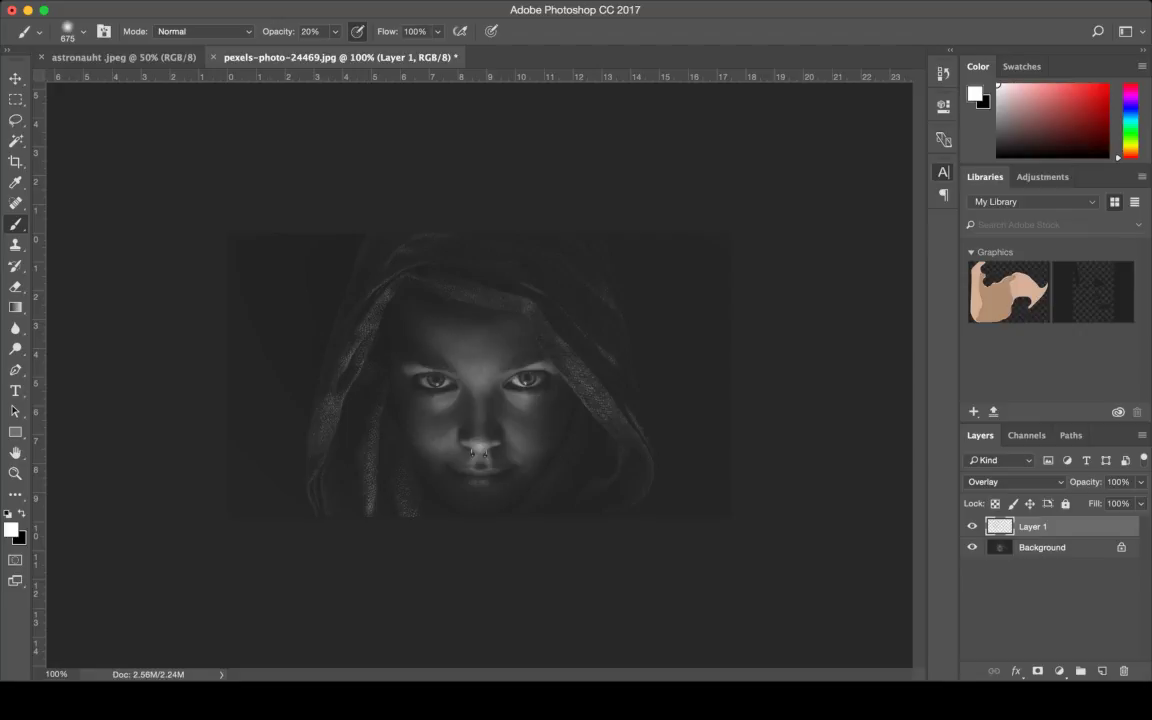
# Switch the brush colour to black for darkening on the Overlay layer, and return it to white
pyautogui.press('x')
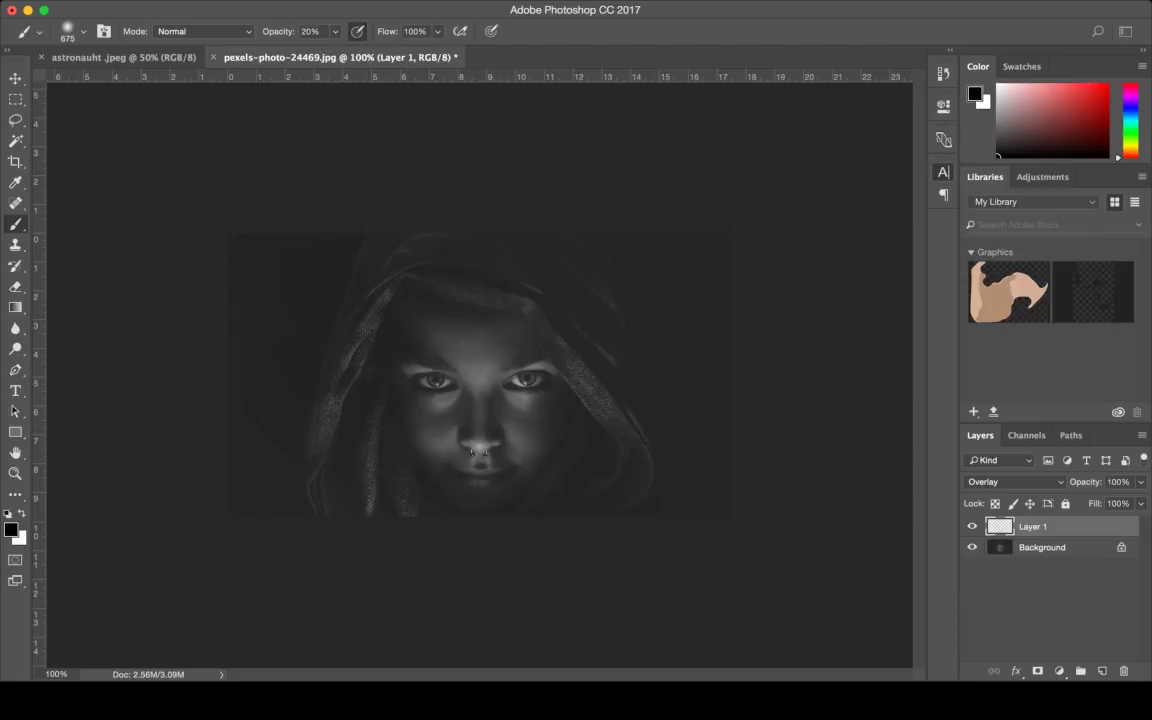
pyautogui.press('space')
pyautogui.press('x')
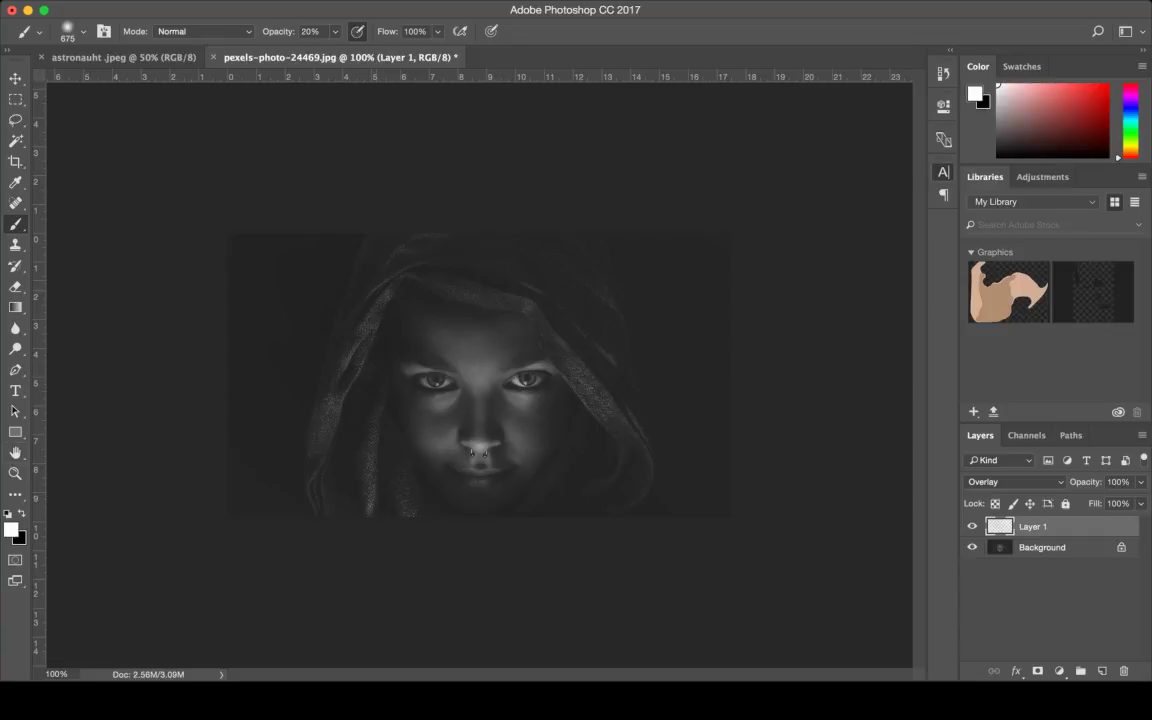
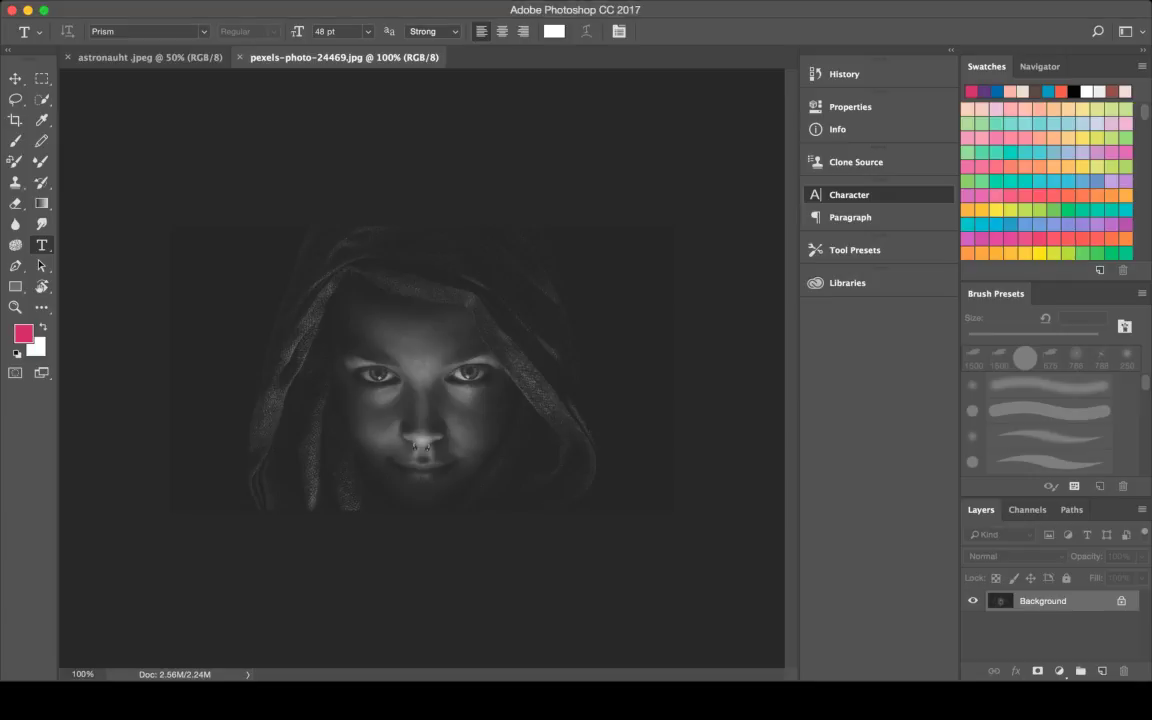
# Use Quick Selection to select the forehead and nose of the hooded face
pyautogui.press('w')
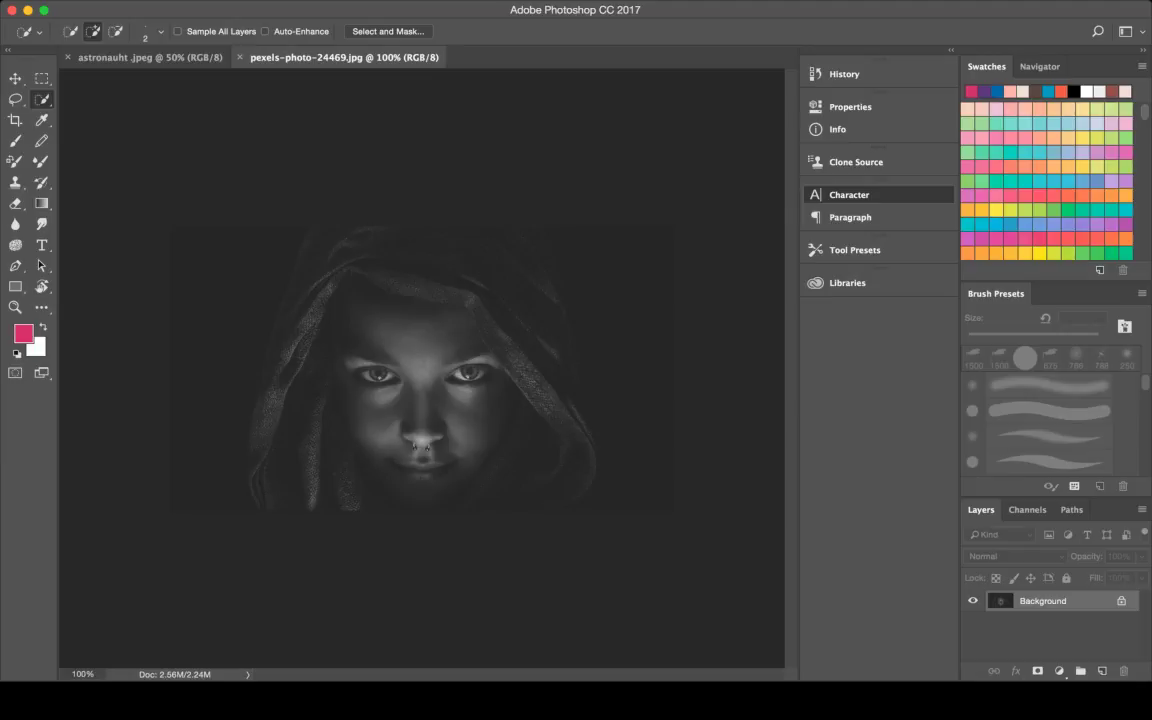
pyautogui.moveTo(188, 295)
pyautogui.mouseDown()
pyautogui.moveTo(197, 420)
pyautogui.moveTo(177, 377)
pyautogui.moveTo(258, 327)
pyautogui.moveTo(296, 240)
pyautogui.mouseUp()
pyautogui.press('alt')
pyautogui.press('alt')
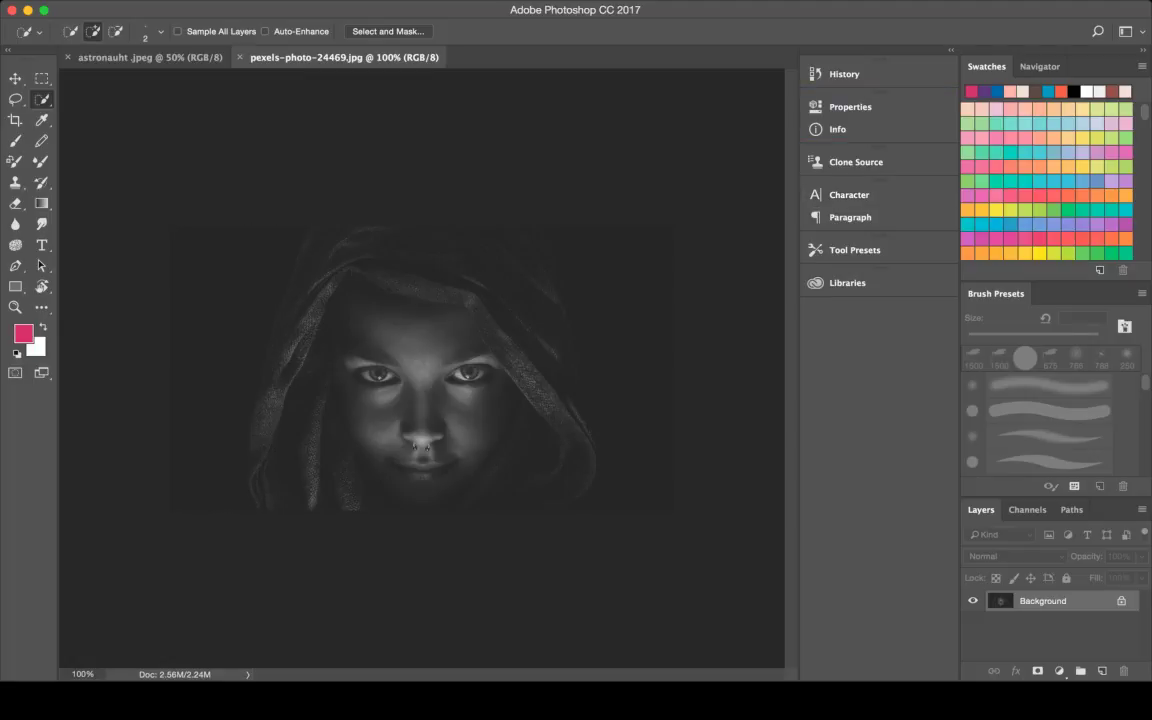
pyautogui.scroll(10, 420, 367)
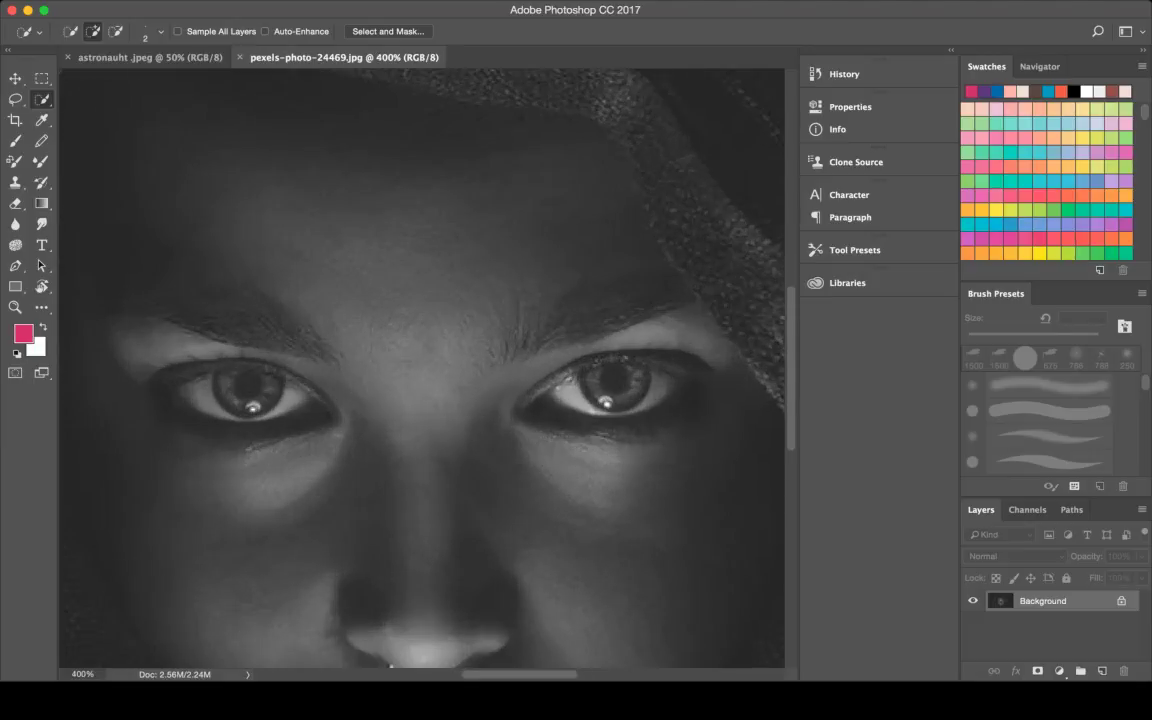
pyautogui.scroll(-2, 420, 367)
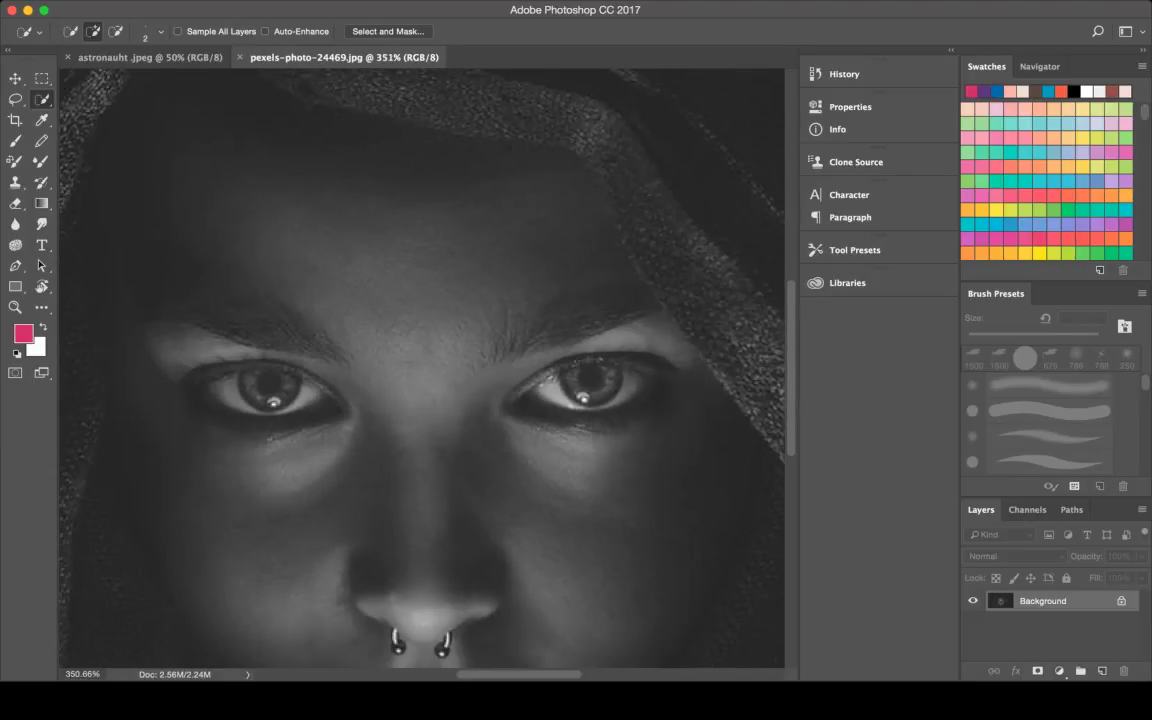
pyautogui.scroll(-2, 420, 367)
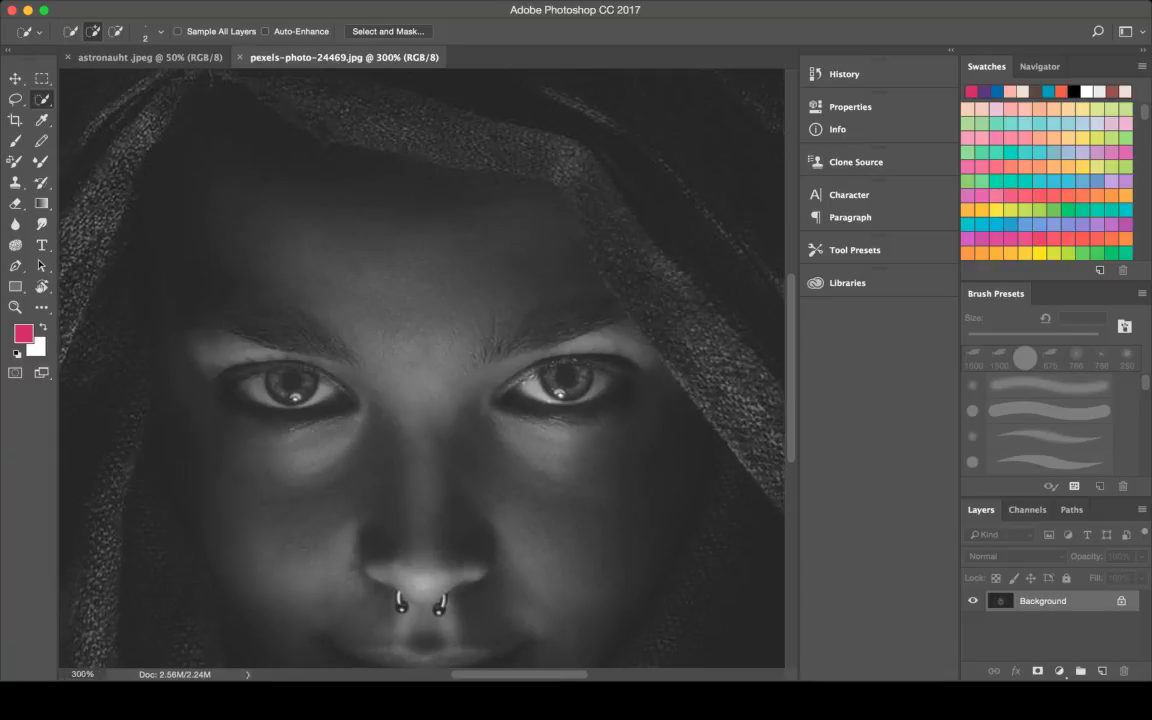
pyautogui.moveTo(410, 265)
pyautogui.mouseDown()
pyautogui.moveTo(425, 345)
pyautogui.moveTo(430, 560)
pyautogui.mouseUp()
pyautogui.scroll(1, 420, 400)
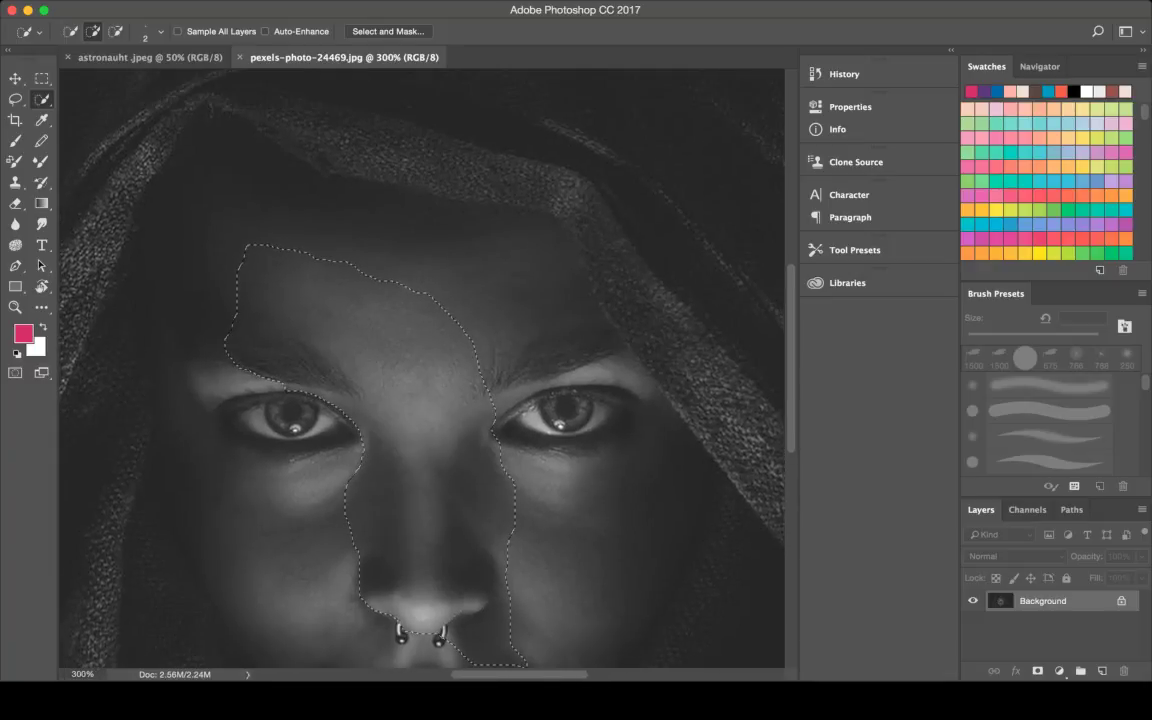
pyautogui.scroll(-3, 419, 362)
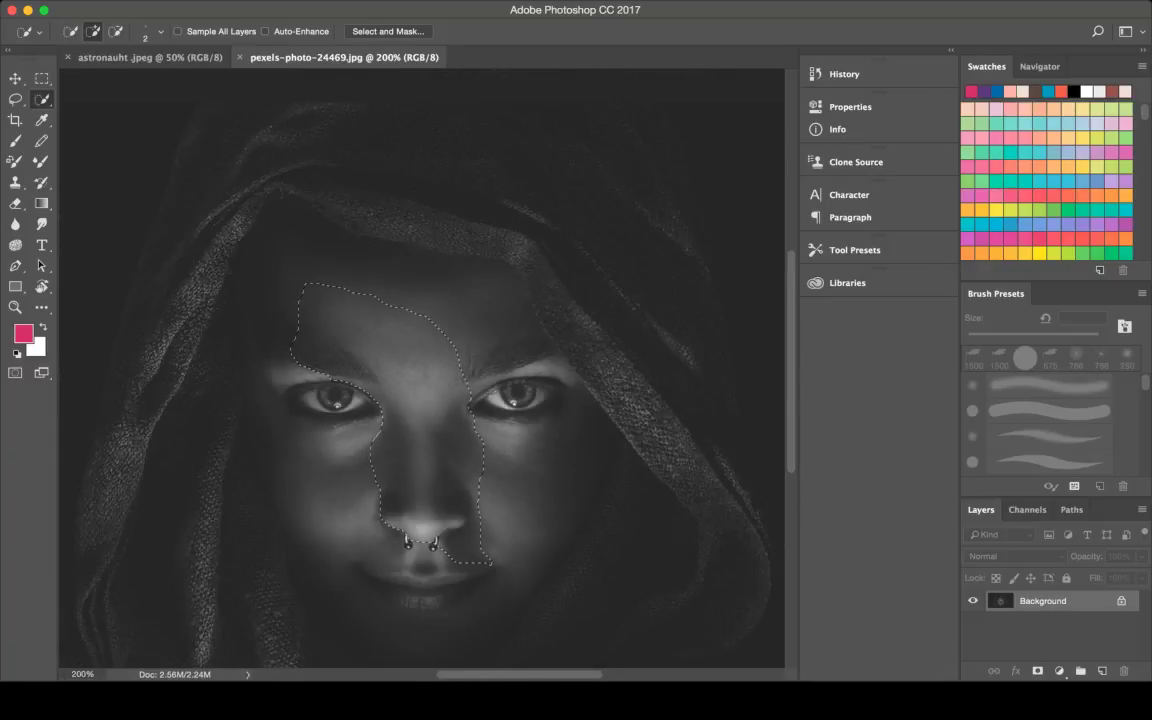
# View astronauht .jpeg, and extend the quick selection in the portrait across the rest of the face and hood
pyautogui.moveTo(398, 498)
pyautogui.mouseDown()
pyautogui.moveTo(320, 520)
pyautogui.moveTo(250, 560)
pyautogui.moveTo(215, 420)
pyautogui.moveTo(240, 445)
pyautogui.moveTo(187, 455)
pyautogui.moveTo(187, 570)
pyautogui.moveTo(180, 245)
pyautogui.moveTo(195, 228)
pyautogui.mouseUp()
pyautogui.click(150, 57)
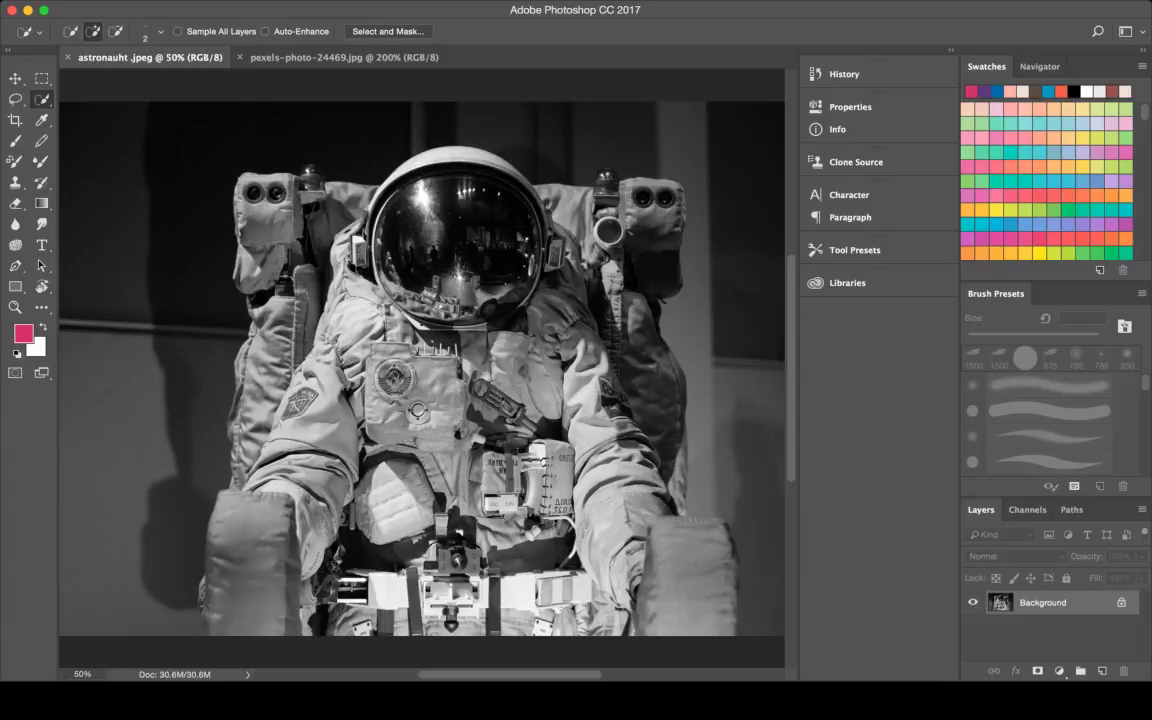
pyautogui.moveTo(194, 453)
pyautogui.mouseDown()
pyautogui.moveTo(180, 540)
pyautogui.moveTo(190, 600)
pyautogui.mouseUp()
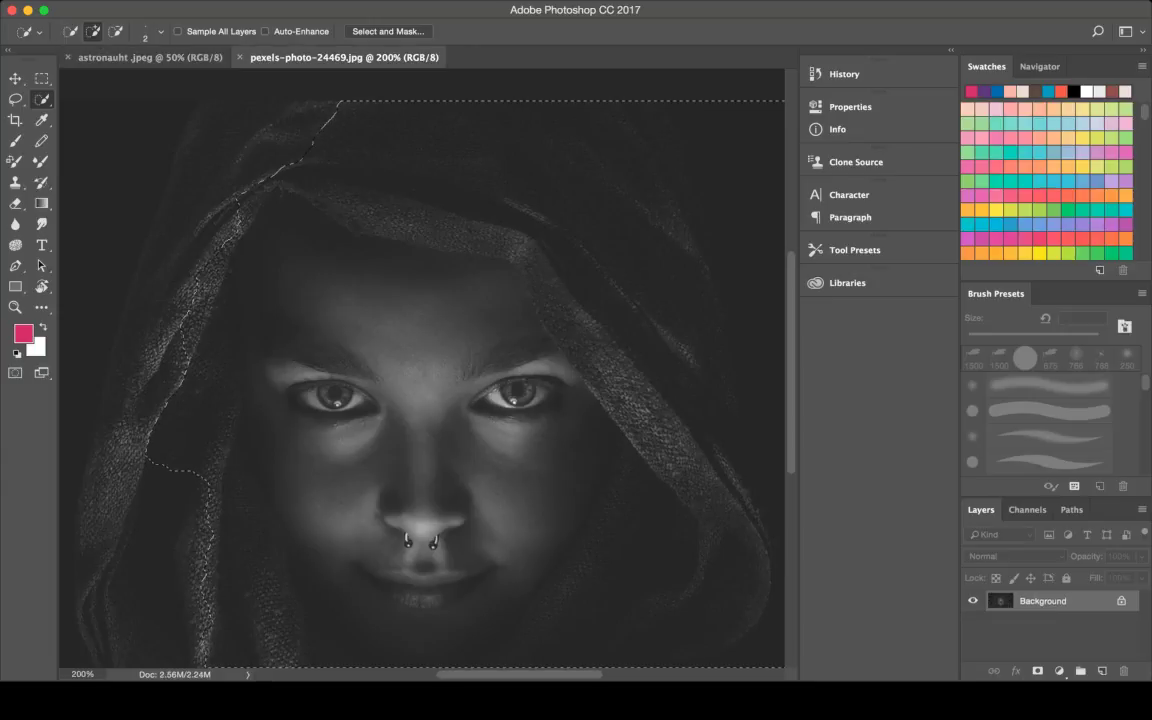
pyautogui.hotkey('ctrl', 'd')
pyautogui.moveTo(282, 253)
pyautogui.mouseDown()
pyautogui.moveTo(335, 276)
pyautogui.moveTo(405, 375)
pyautogui.moveTo(440, 600)
pyautogui.moveTo(483, 620)
pyautogui.moveTo(514, 532)
pyautogui.moveTo(534, 356)
pyautogui.moveTo(299, 102)
pyautogui.moveTo(228, 168)
pyautogui.mouseUp()
# Set the Quick Selection brush size to 10 and subtract the upper-right hood and background from the selection
pyautogui.press('[')
pyautogui.press(']')
pyautogui.press(']')
pyautogui.press(']')
pyautogui.press(']')
pyautogui.press(']')
pyautogui.press(']')
pyautogui.press(']')
pyautogui.press(']')
pyautogui.press(']')
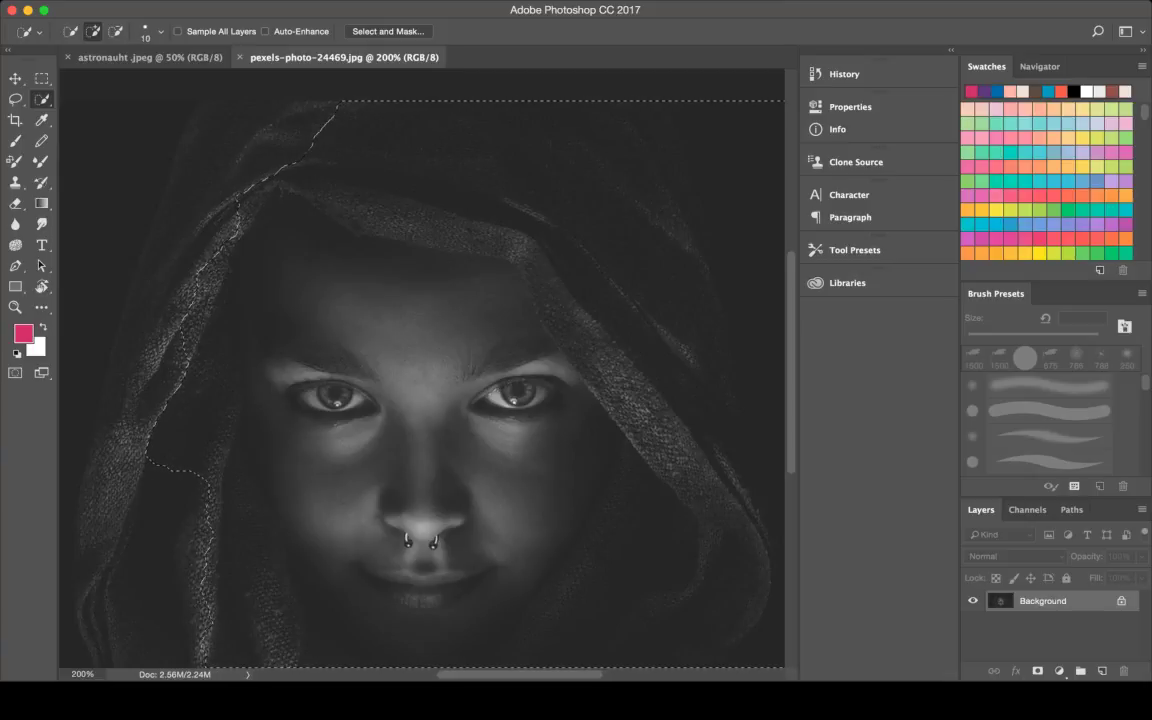
pyautogui.press('alt')
pyautogui.moveTo(426, 145)
pyautogui.mouseDown()
pyautogui.moveTo(455, 179)
pyautogui.moveTo(626, 114)
pyautogui.moveTo(745, 440)
pyautogui.mouseUp()
pyautogui.press('super+minus')
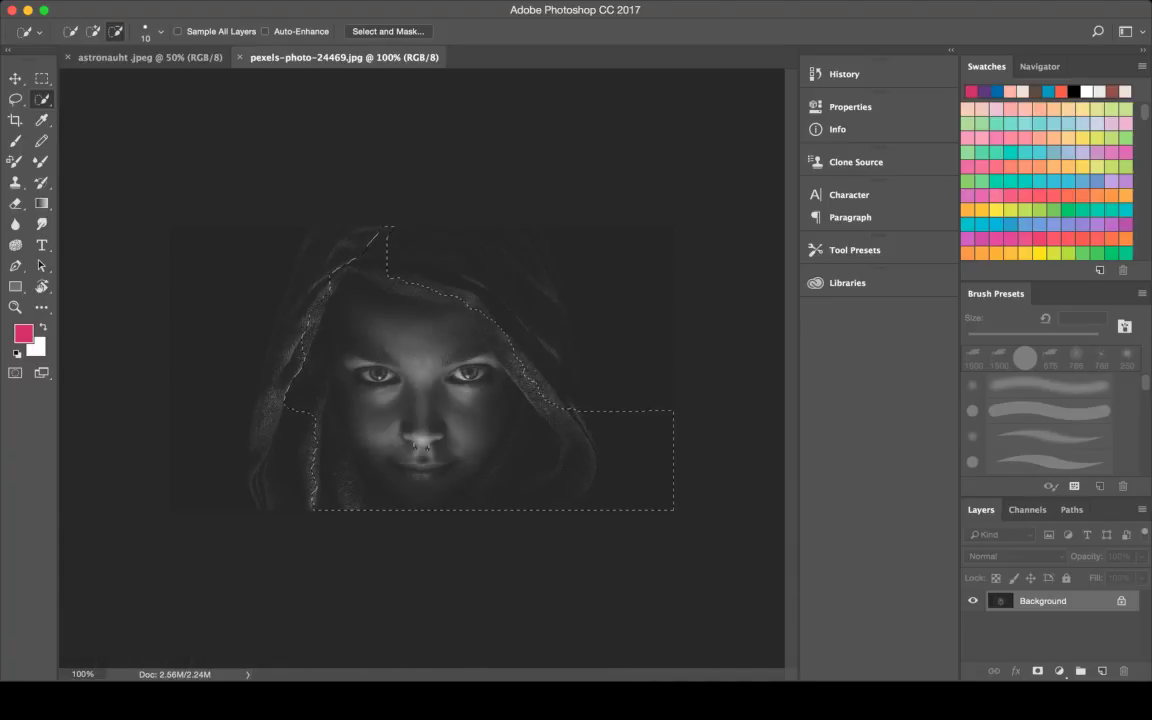
# Subtract the lower background and hood folds on both sides of the chin, keeping the chin selected
pyautogui.moveTo(650, 440); pyautogui.dragTo(590, 490)
pyautogui.moveTo(540, 460); pyautogui.dragTo(495, 495)
pyautogui.click(347, 489)
pyautogui.click(420, 498)
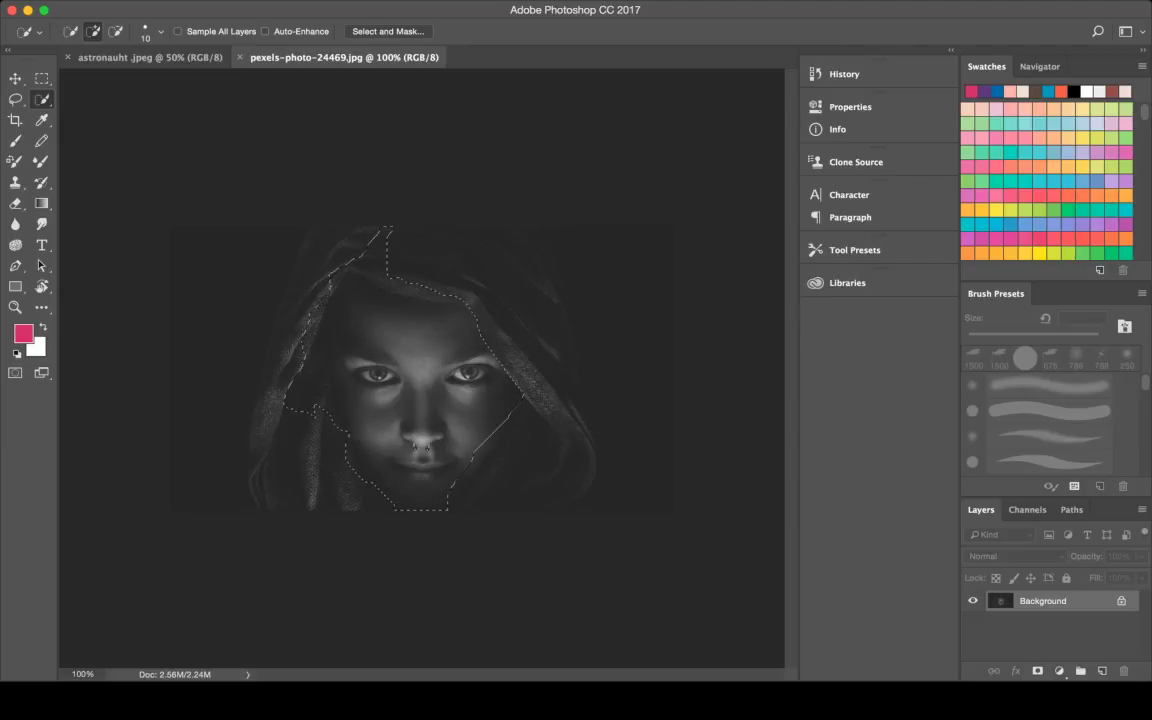
# Subtract the hood's top and left cloth so the selection follows the outline of the face
pyautogui.press('alt')
pyautogui.press('alt')
pyautogui.press('alt')
pyautogui.moveTo(388, 232); pyautogui.dragTo(390, 275)
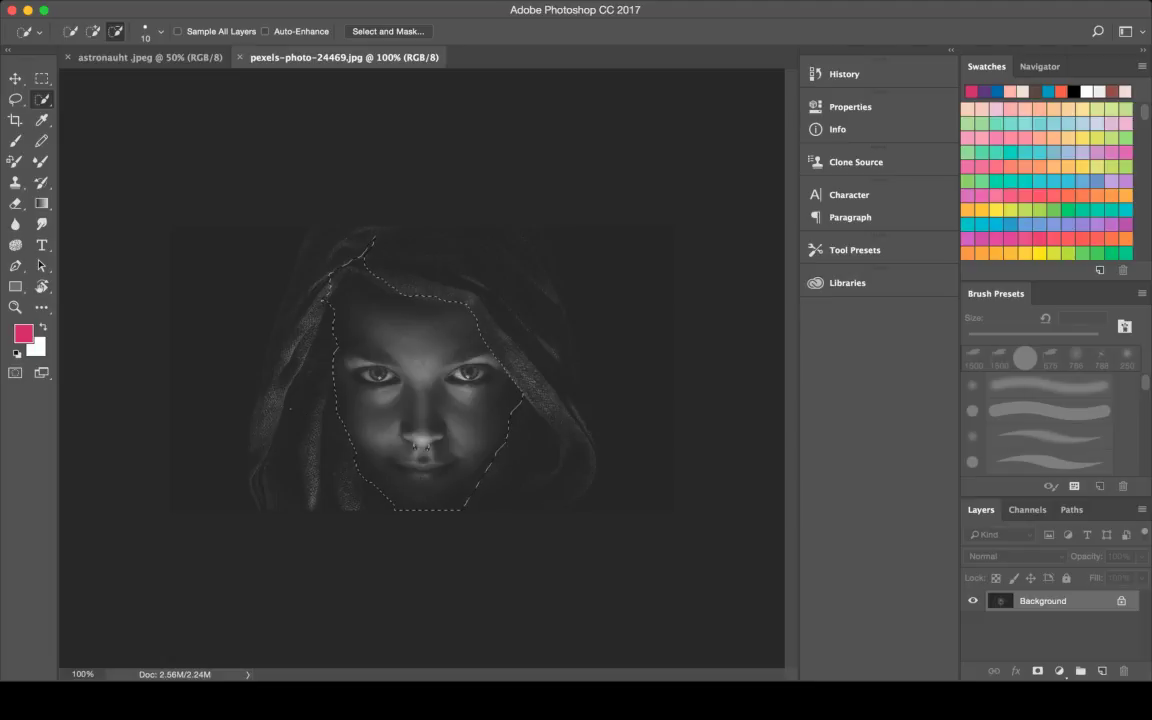
pyautogui.press('alt')
pyautogui.moveTo(310, 308); pyautogui.dragTo(335, 273)
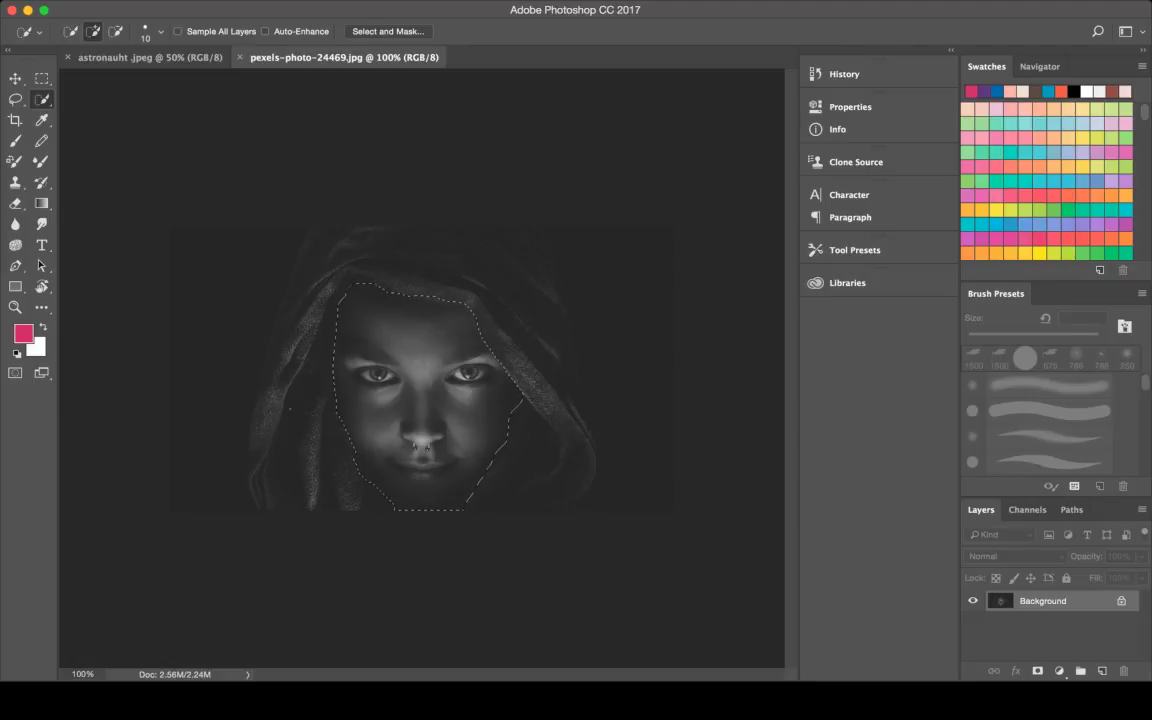
# Refine the selection edge along the lower-right jaw of the face
pyautogui.press('super+plus')
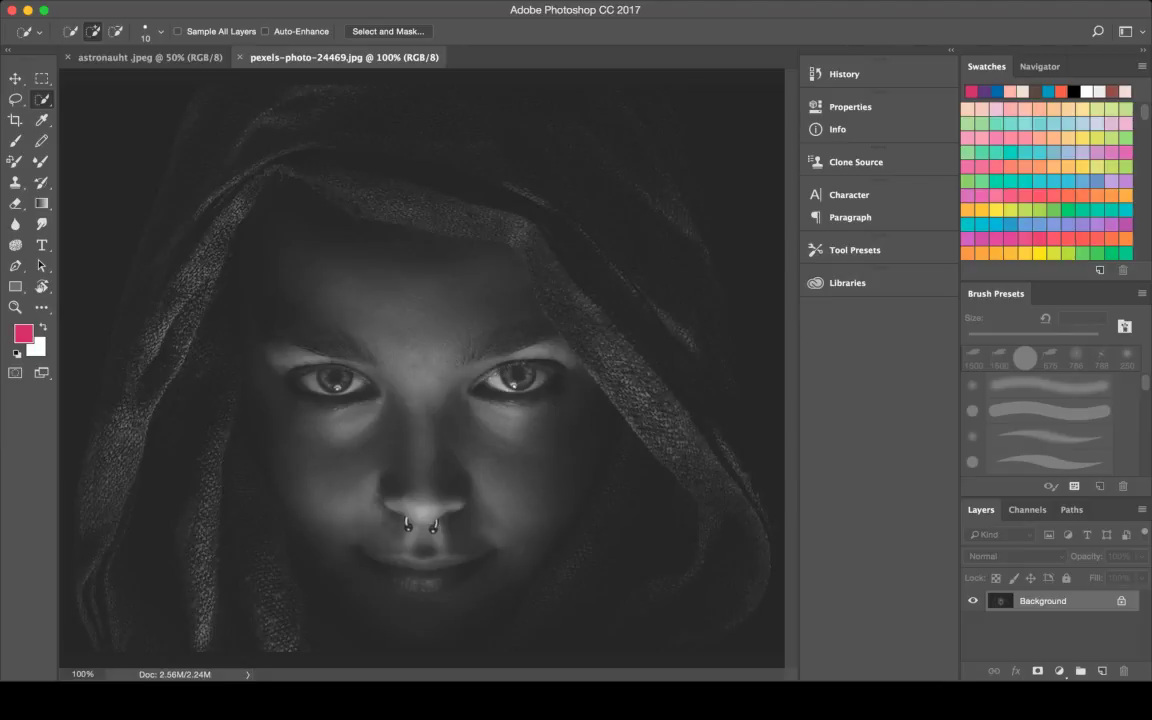
pyautogui.press('alt')
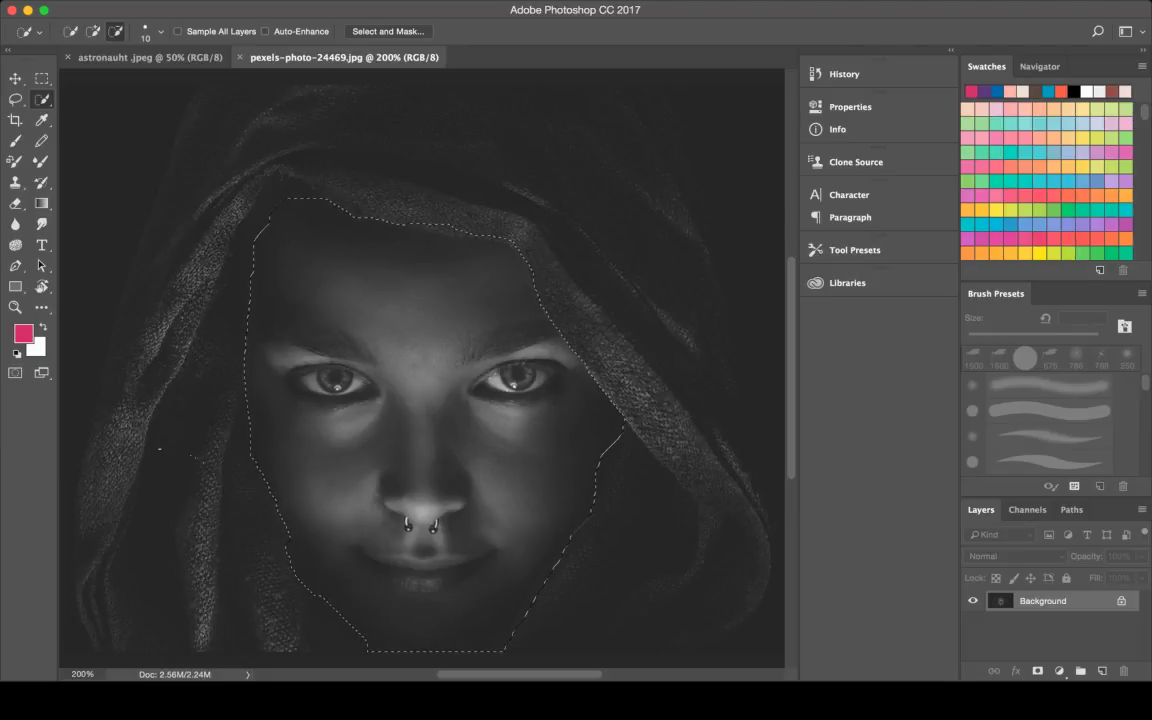
pyautogui.moveTo(578, 520); pyautogui.dragTo(558, 548)
pyautogui.press('alt')
# Paste the selected face into astronauht .jpeg over the helmet visor and set its layer's blend mode to Screen
pyautogui.hotkey('ctrl', 'Tab')
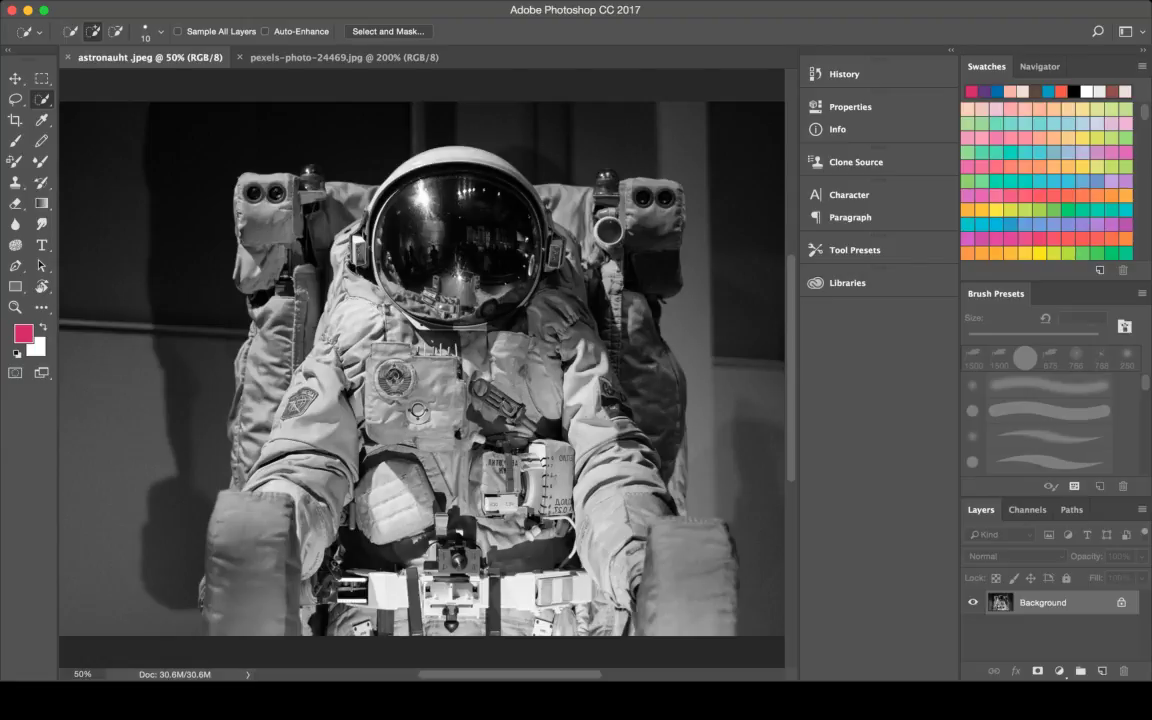
pyautogui.hotkey('ctrl', 'v')
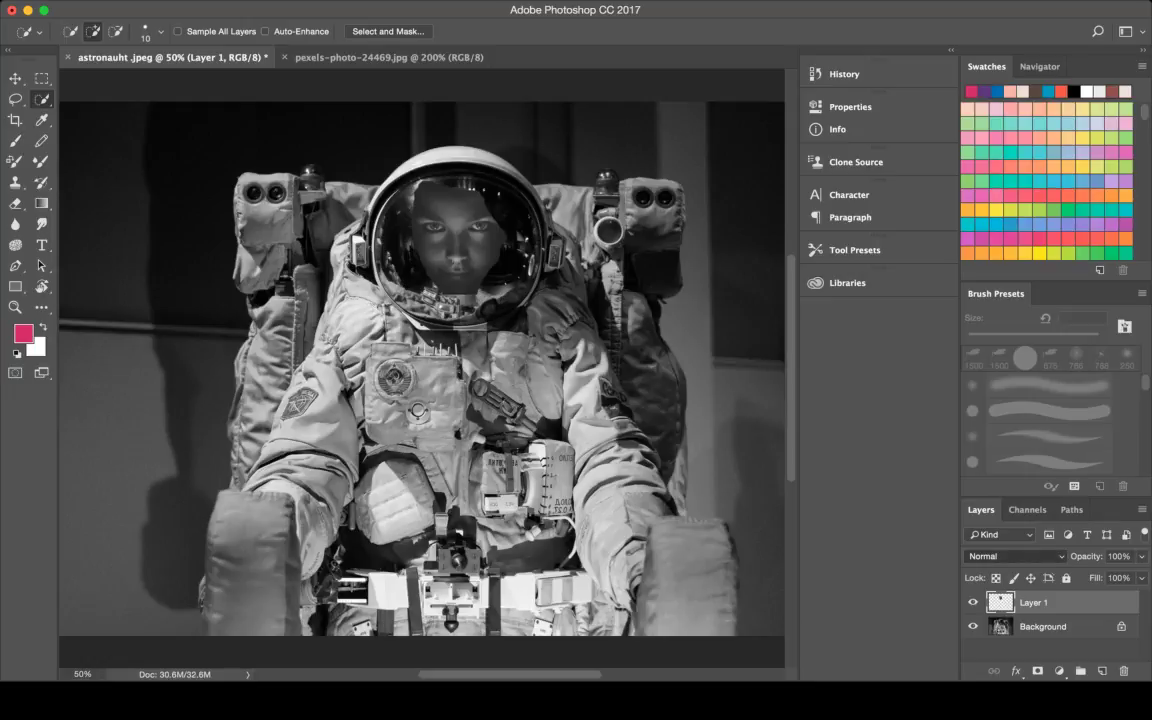
pyautogui.hotkey('shift', 'alt', 'o')
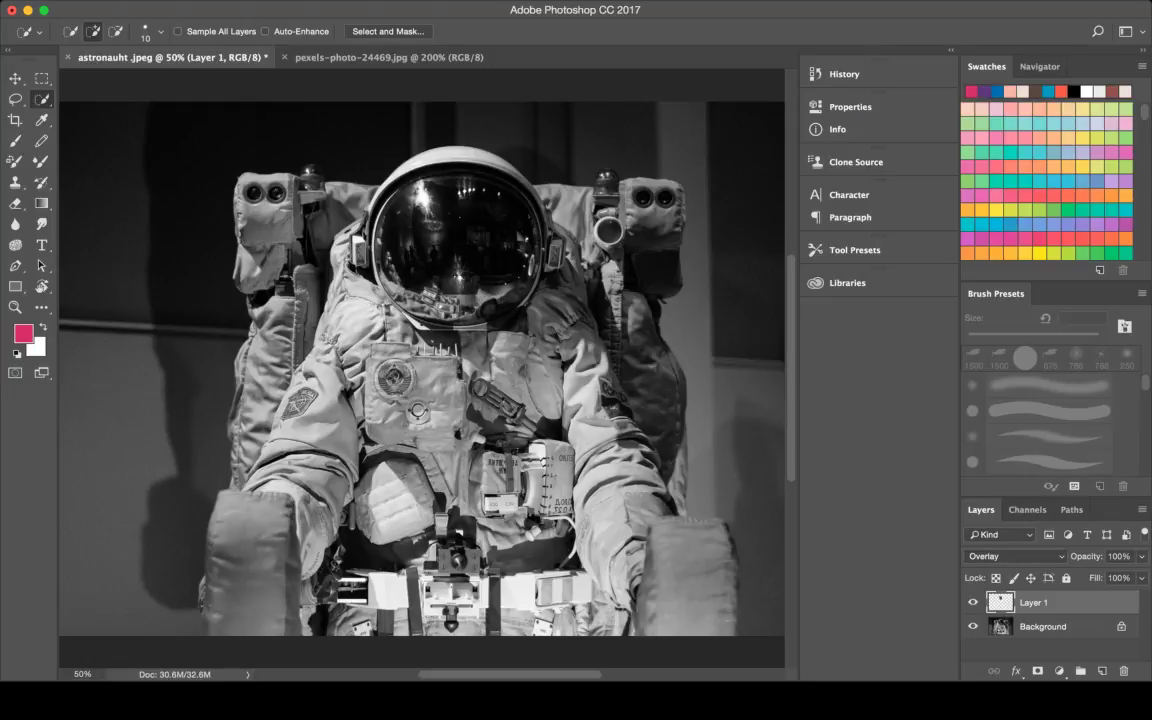
pyautogui.hotkey('shift', 'alt', 'n')
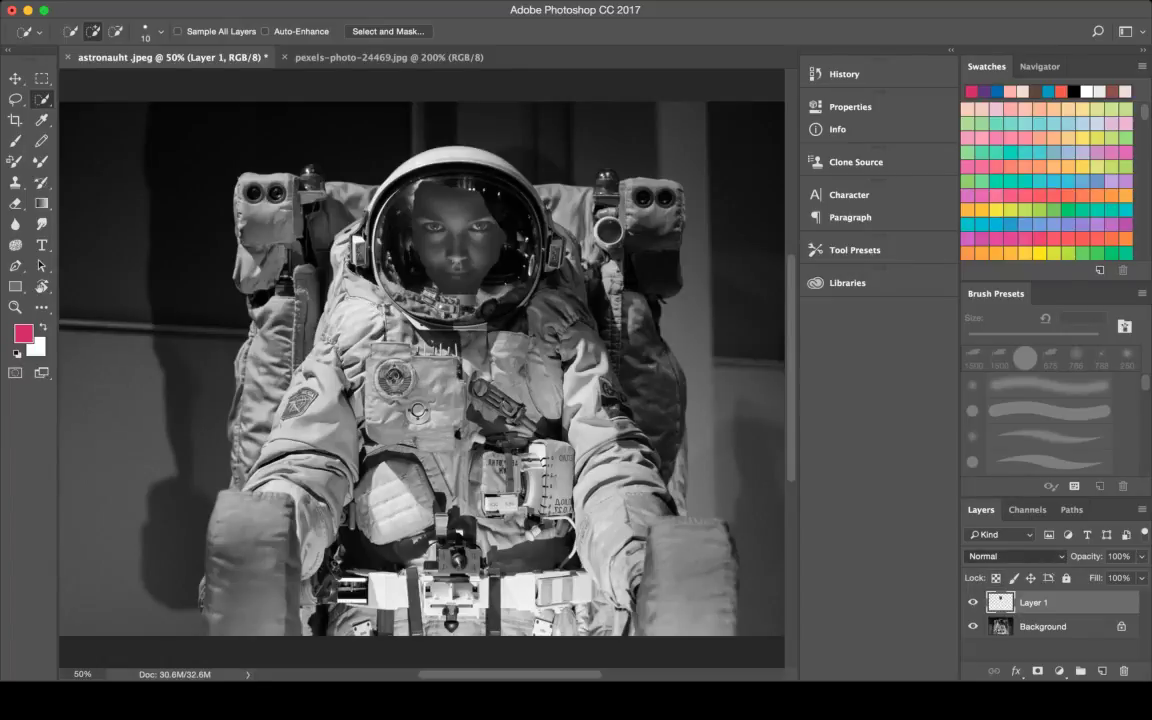
pyautogui.hotkey('shift', 'alt', 's')
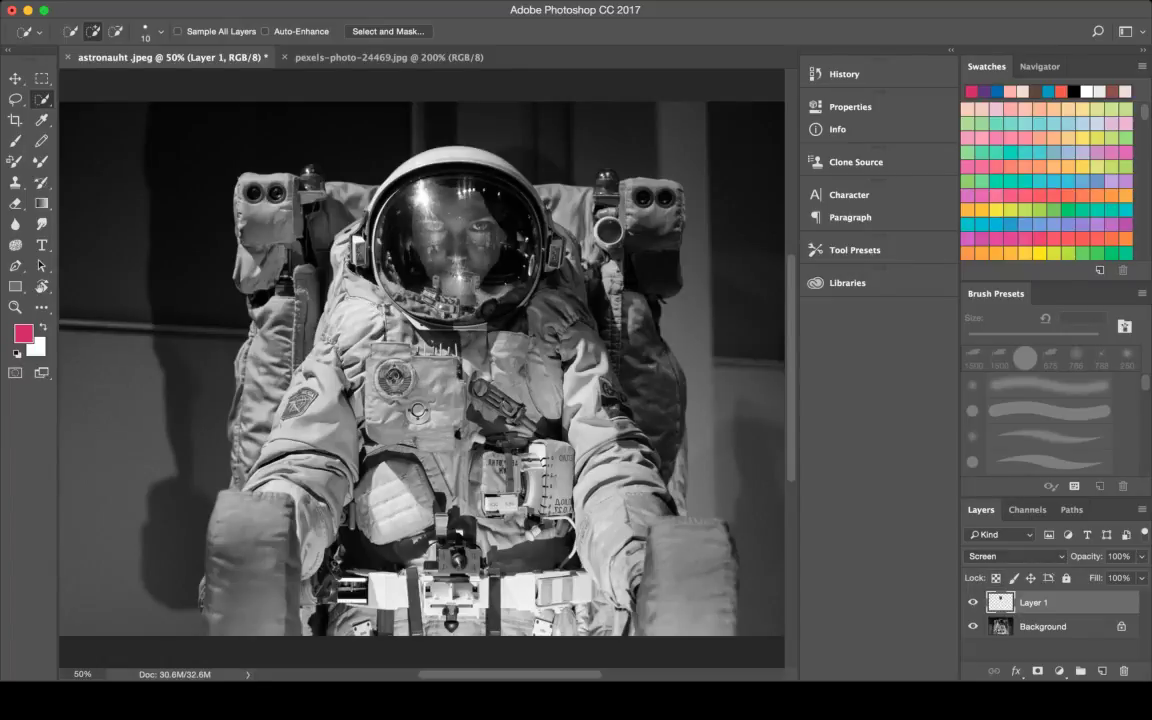
# Set the Eraser to the soft round 400 px brush preset for the face layer
pyautogui.press('e')
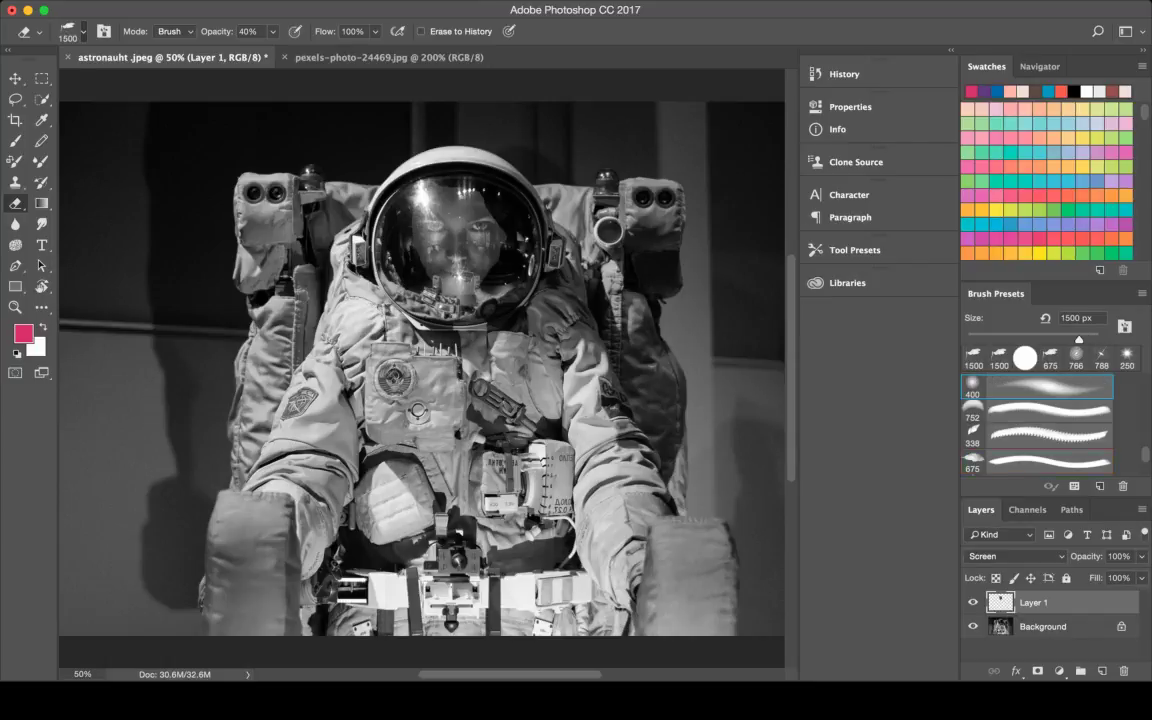
pyautogui.scroll(3, 1037, 420)
pyautogui.click(1037, 387)
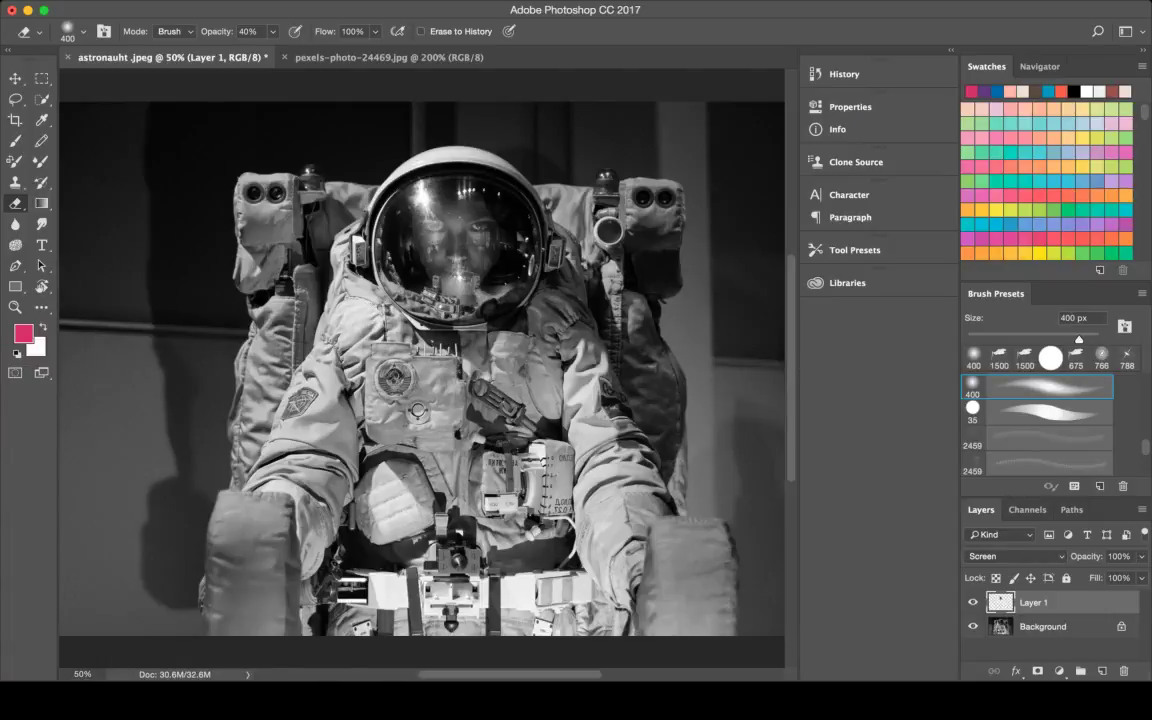
# Enlarge the Quick Selection brush to 90 px and make the Background layer active
pyautogui.press('w')
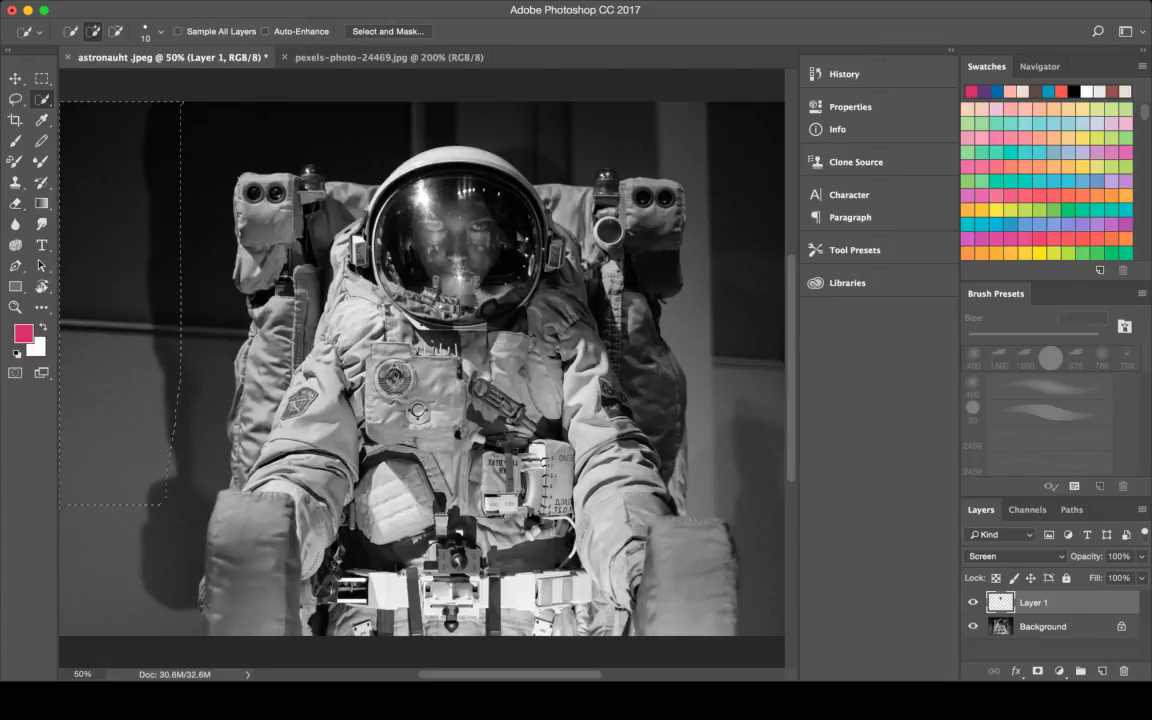
pyautogui.moveTo(163, 180); pyautogui.dragTo(164, 308)
pyautogui.press('super+minus')
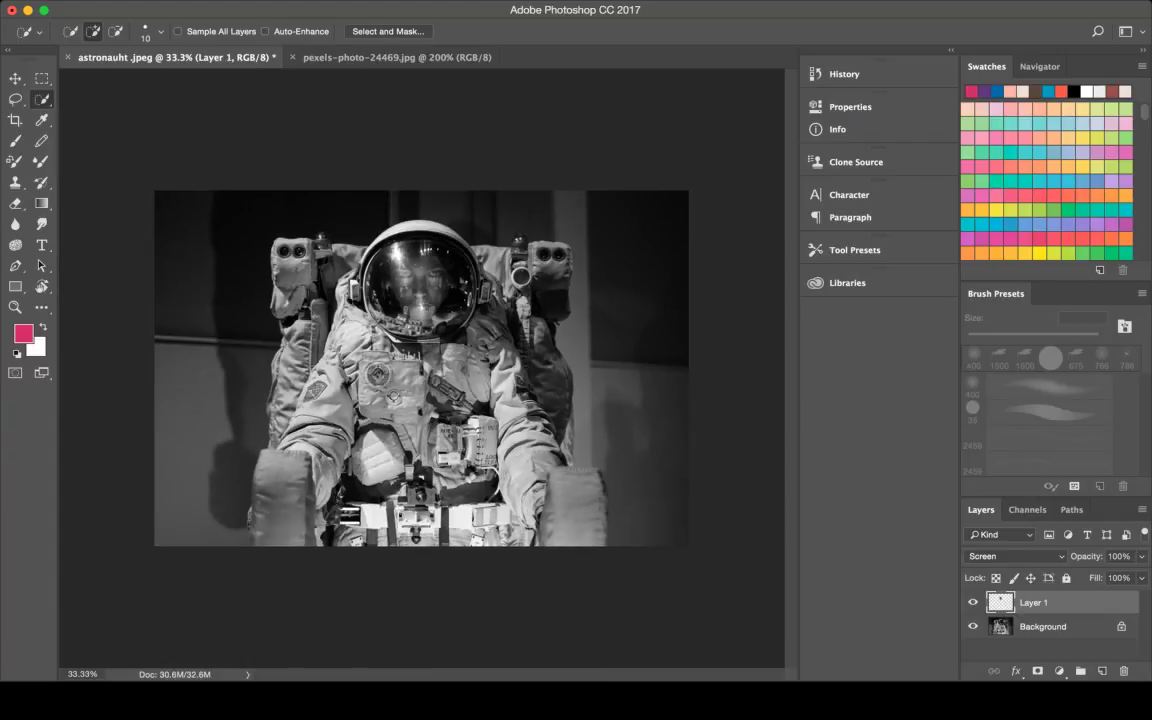
pyautogui.press(']')
pyautogui.press(']')
pyautogui.press(']')
pyautogui.press(']')
pyautogui.press(']')
pyautogui.moveTo(220, 430)
pyautogui.mouseDown()
pyautogui.moveTo(220, 480)
pyautogui.moveTo(240, 215)
pyautogui.moveTo(242, 340)
pyautogui.mouseUp()
pyautogui.click(1040, 626)
pyautogui.hotkey('ctrl', 'shift', 'i')
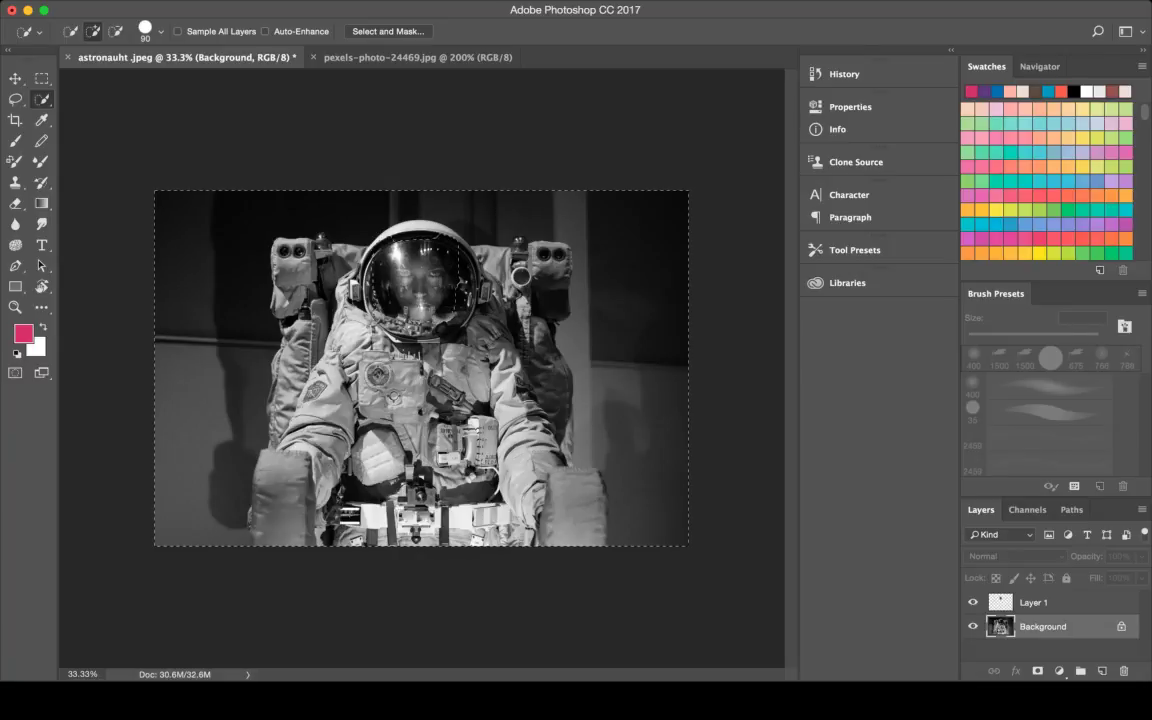
pyautogui.press('alt')
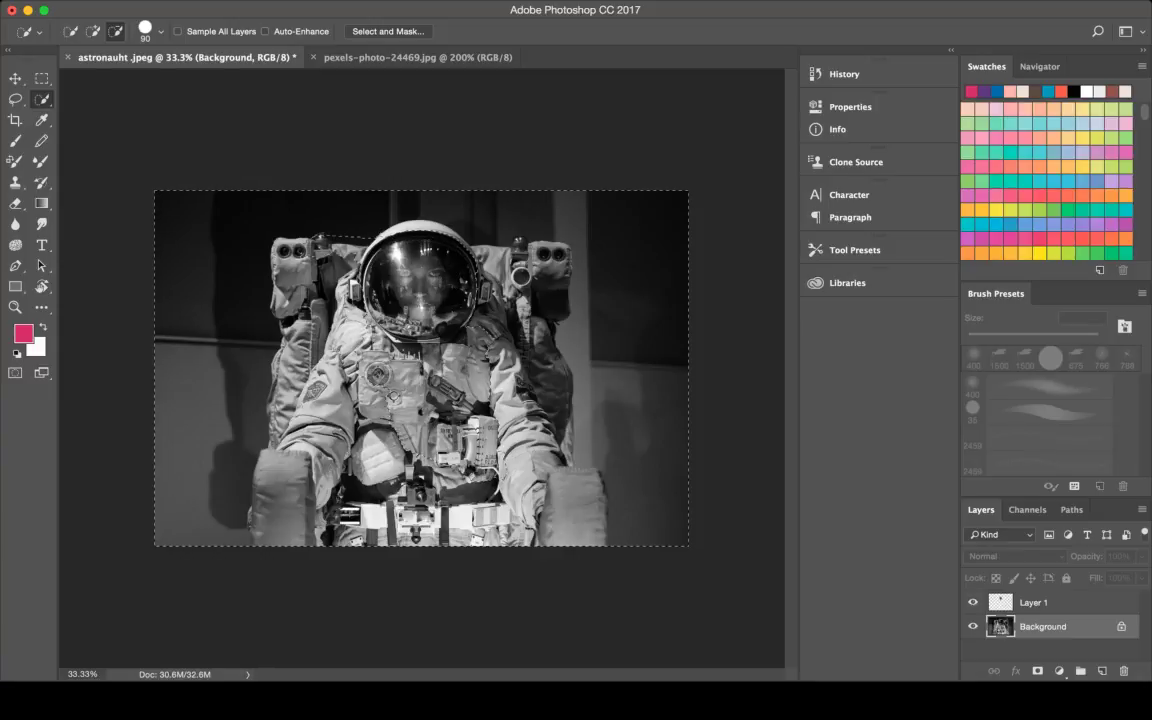
pyautogui.hotkey('ctrl', 'd')
# Select the backdrop on both sides of the astronaut, subtracting the suit and backpack so the selection follows their outline
pyautogui.moveTo(248, 308)
pyautogui.mouseDown()
pyautogui.moveTo(250, 380)
pyautogui.moveTo(229, 428)
pyautogui.mouseUp()
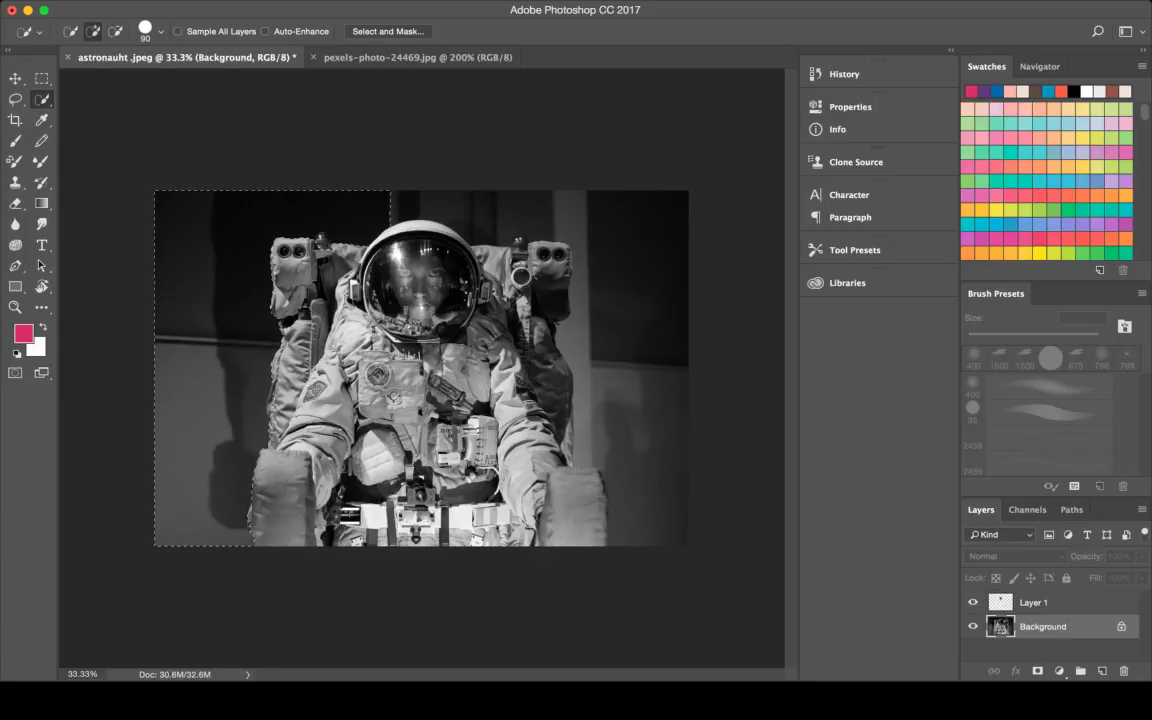
pyautogui.click(622, 216)
pyautogui.press('alt')
pyautogui.press('alt')
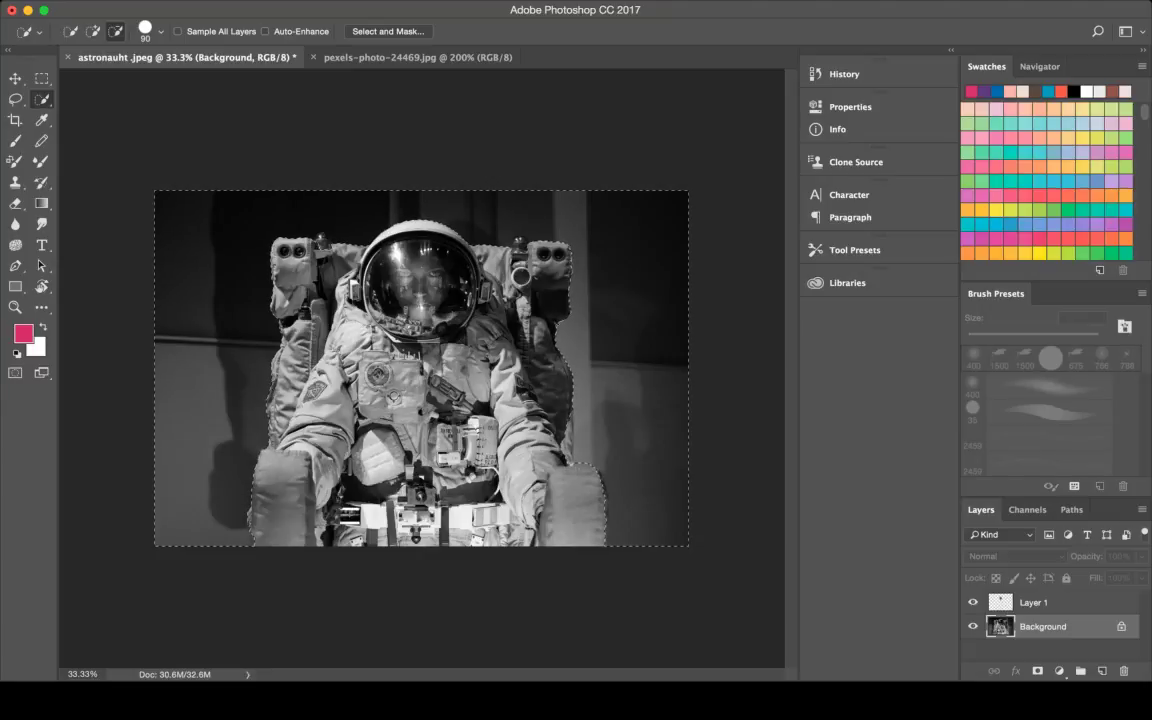
pyautogui.press('alt')
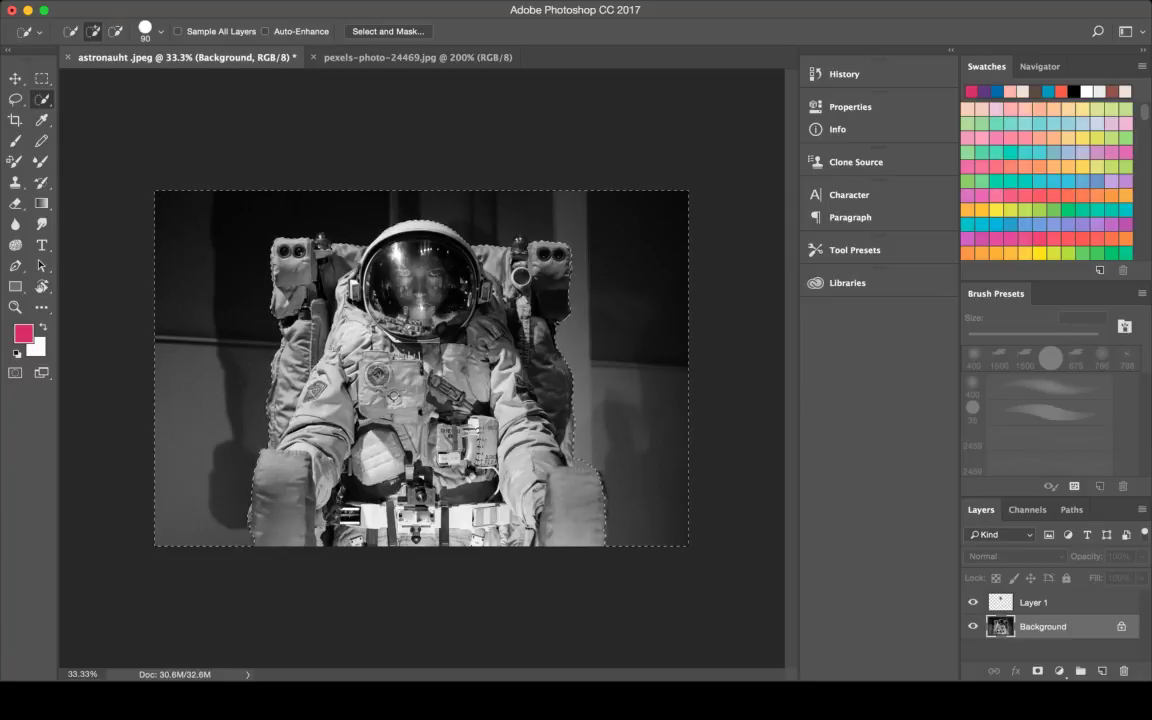
# Convert the Background to a regular layer, delete the selected backdrop around the astronaut and deselect
pyautogui.press('i')
pyautogui.press('w')
pyautogui.press('Delete')
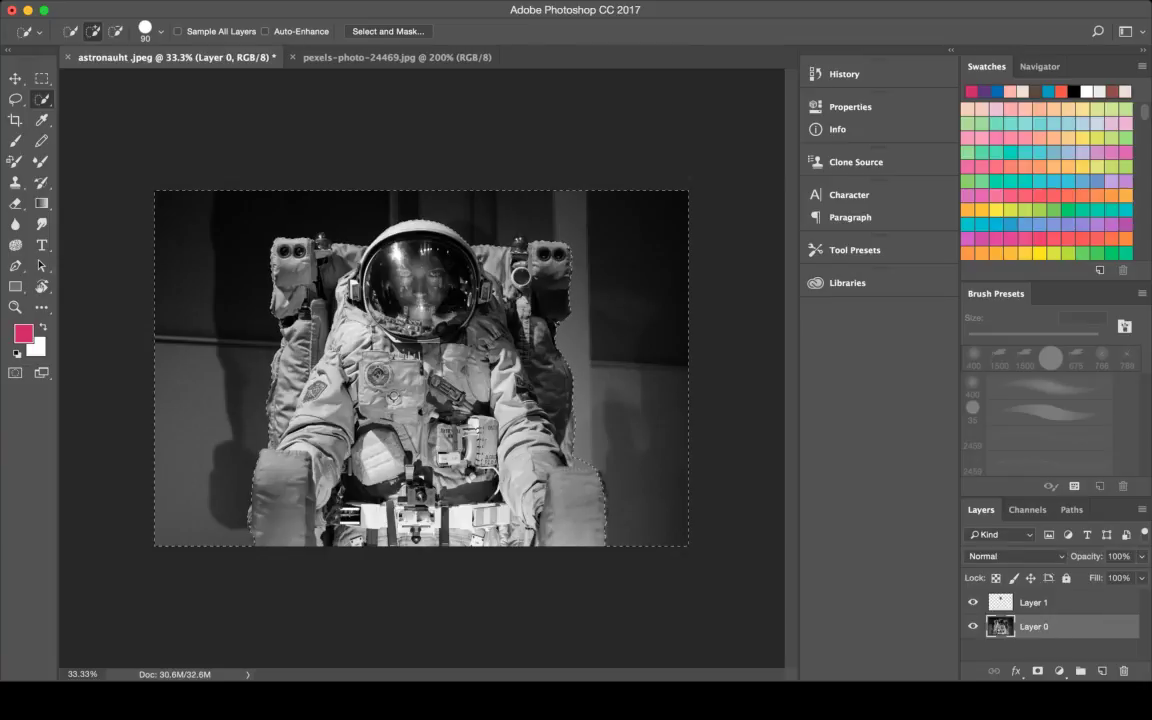
pyautogui.hotkey('ctrl', 'd')
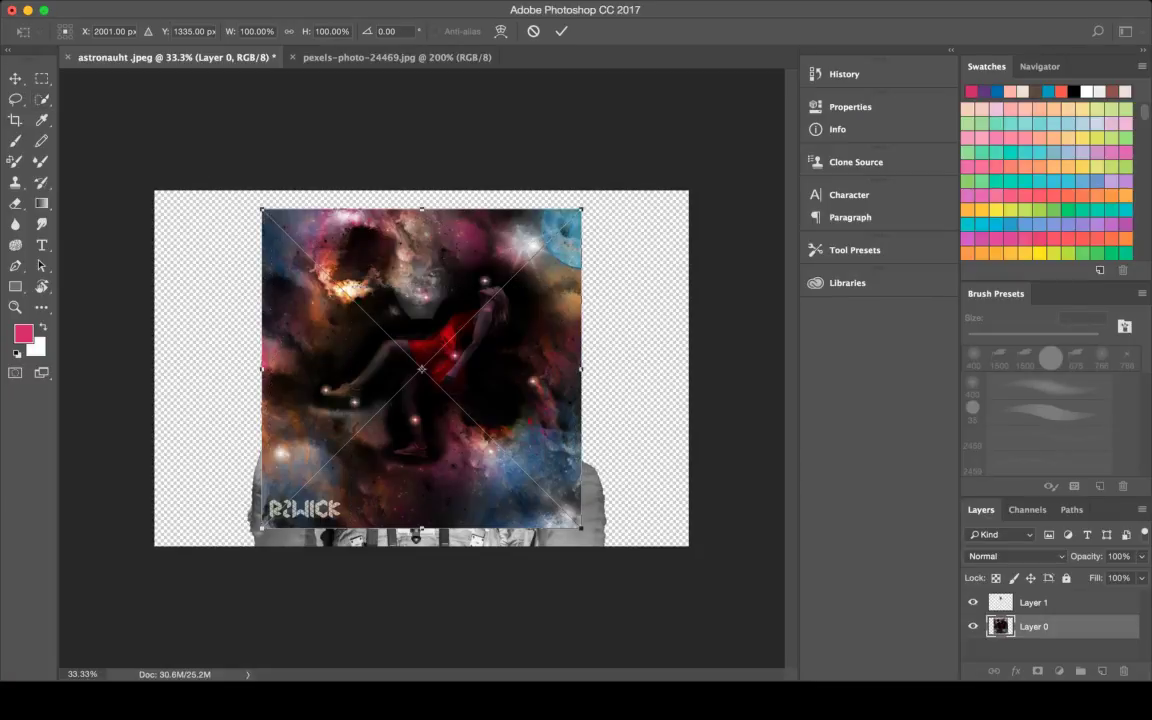
# Place the GentalSpace image beneath the astronaut layer and scale it to about 245% so it fills the canvas
pyautogui.press('Return')
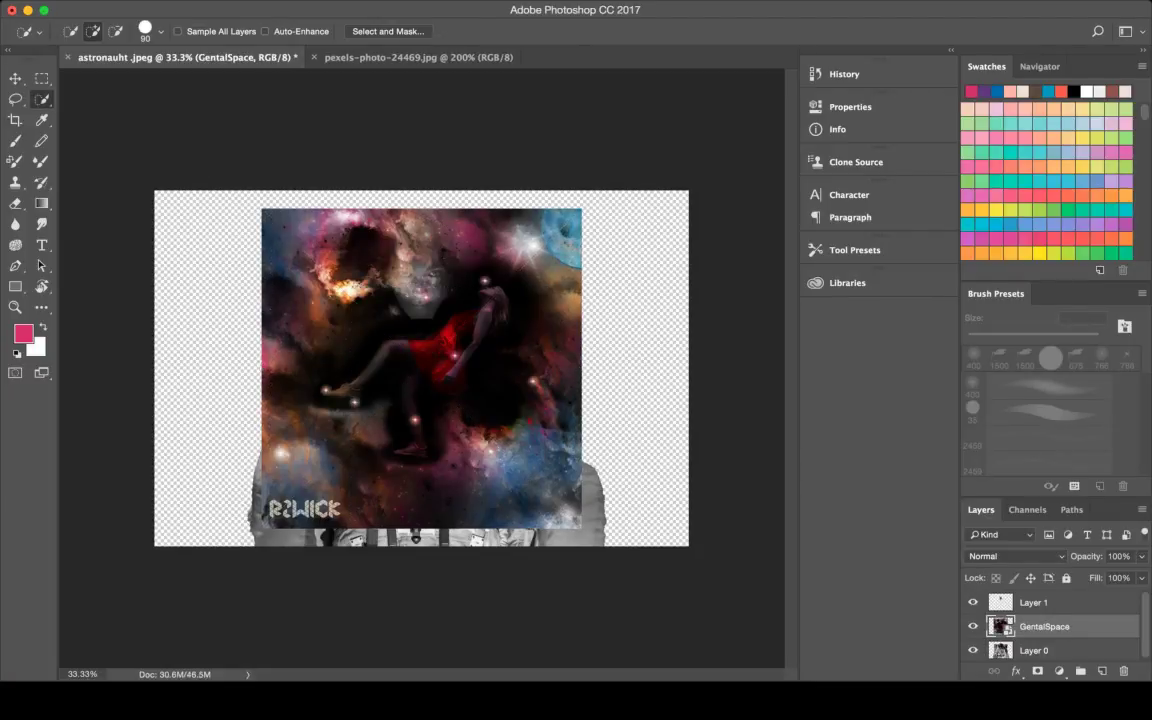
pyautogui.press('super+bracketleft')
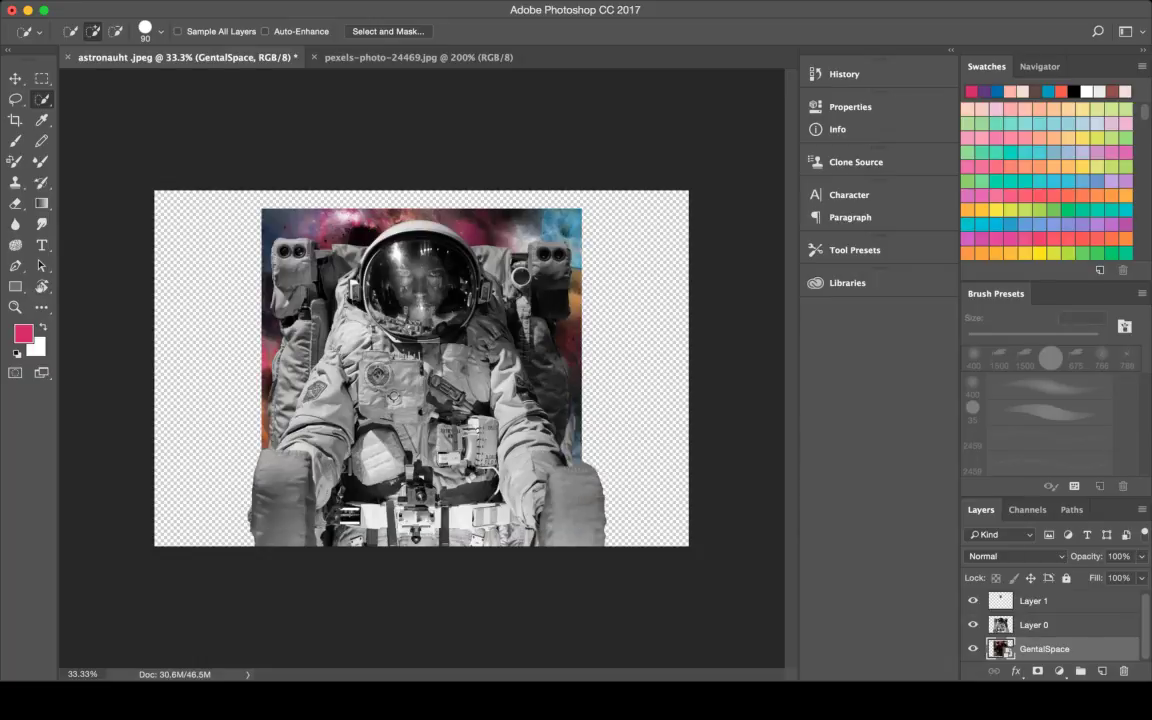
pyautogui.press('super+t')
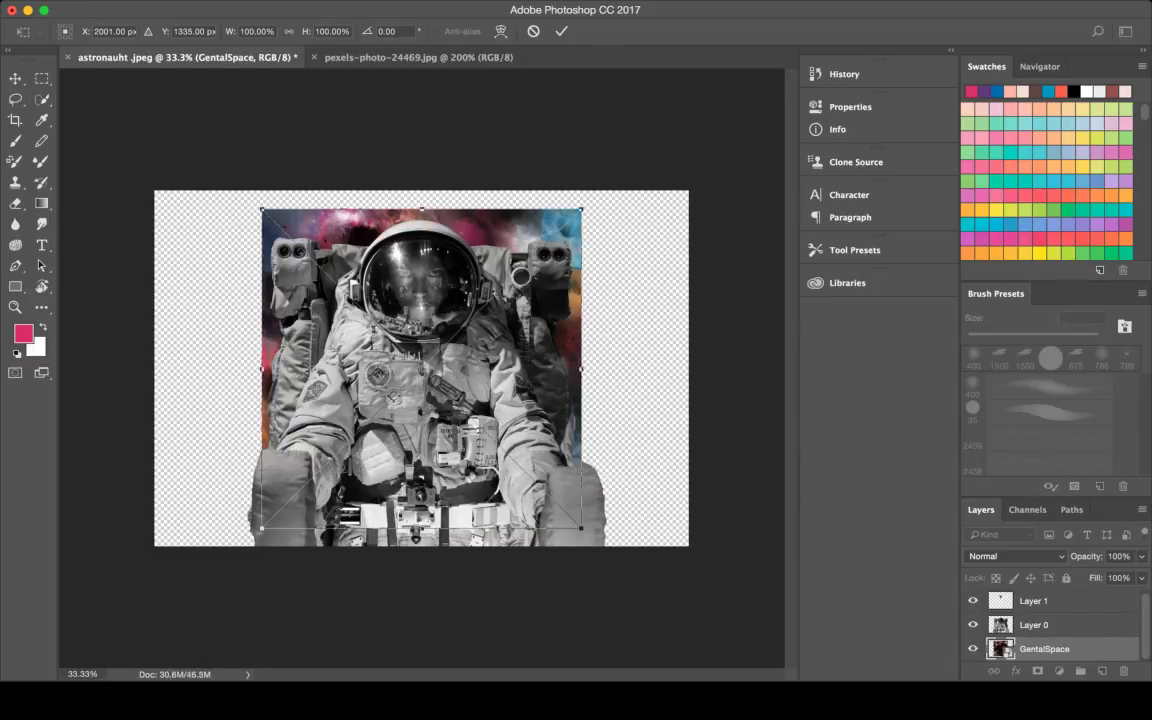
pyautogui.moveTo(261, 210); pyautogui.dragTo(122, 70)
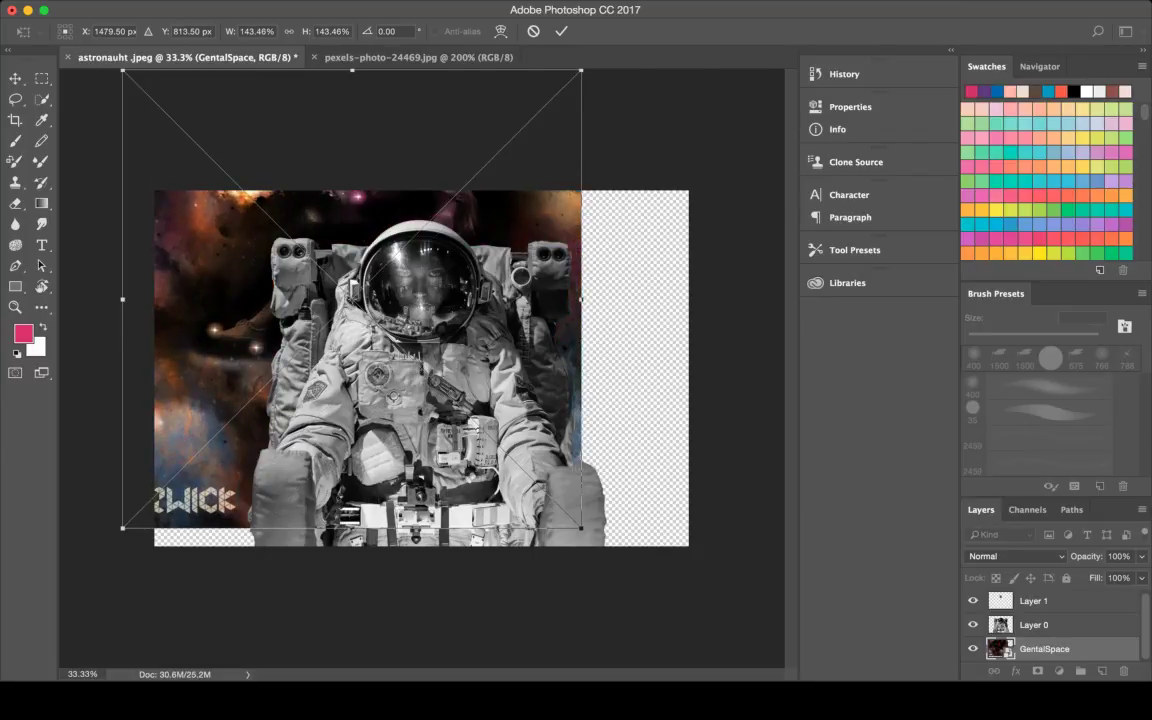
pyautogui.moveTo(581, 527); pyautogui.dragTo(898, 719)
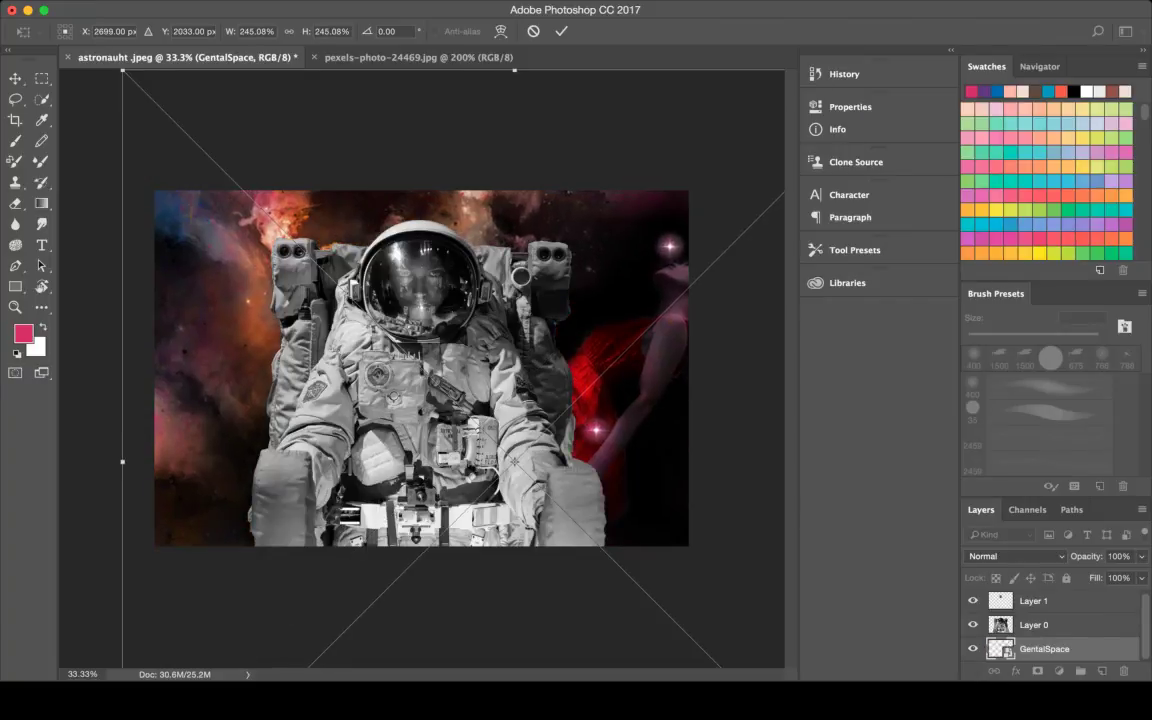
pyautogui.press('Return')
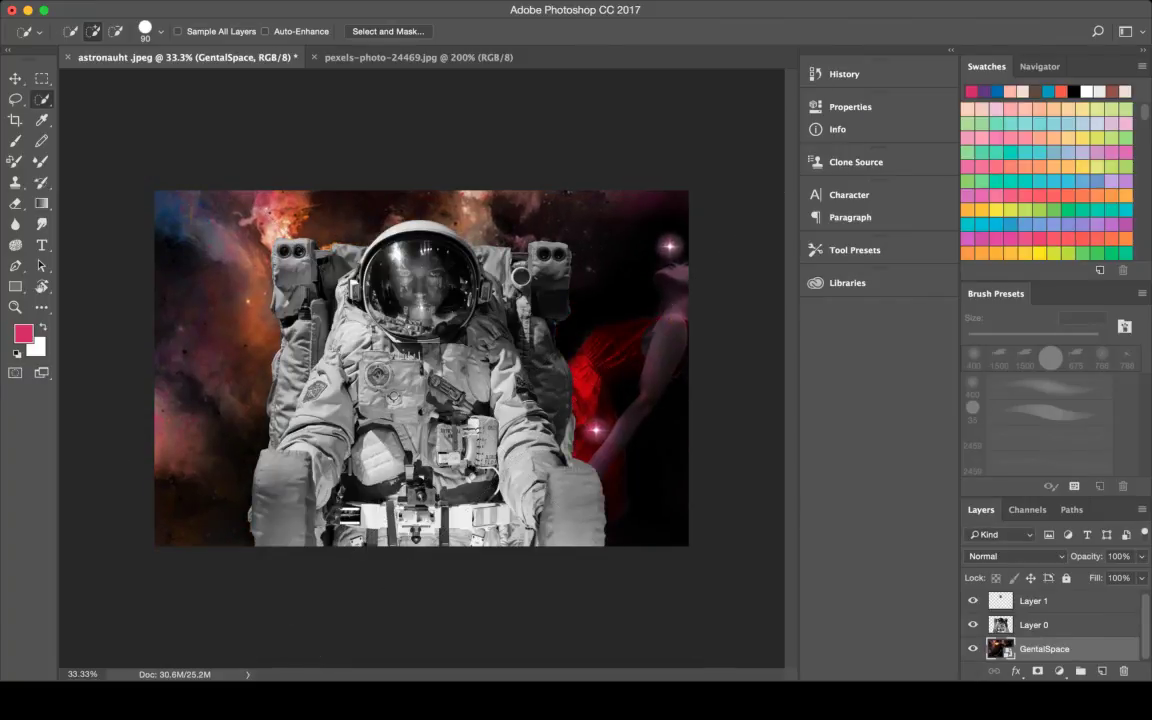
# Add a new empty layer above the face layer and set the Brush to the 400 px soft preset
pyautogui.press('b')
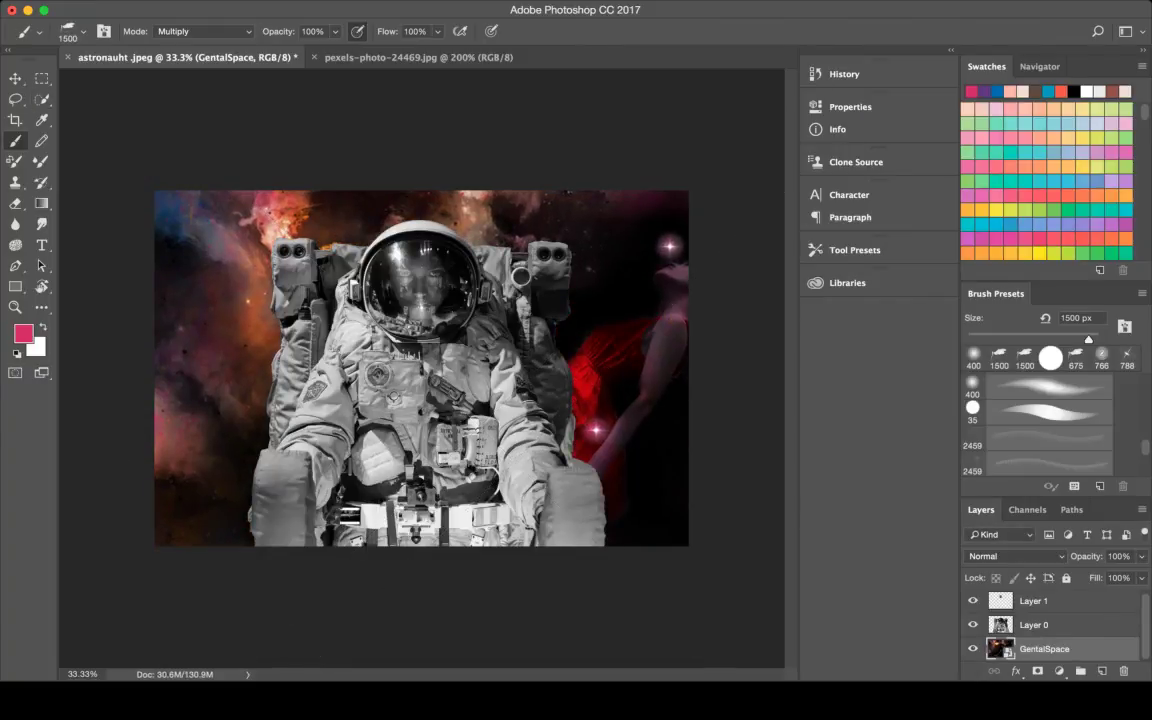
pyautogui.hotkey('ctrl', 'shift', 'alt', 'n')
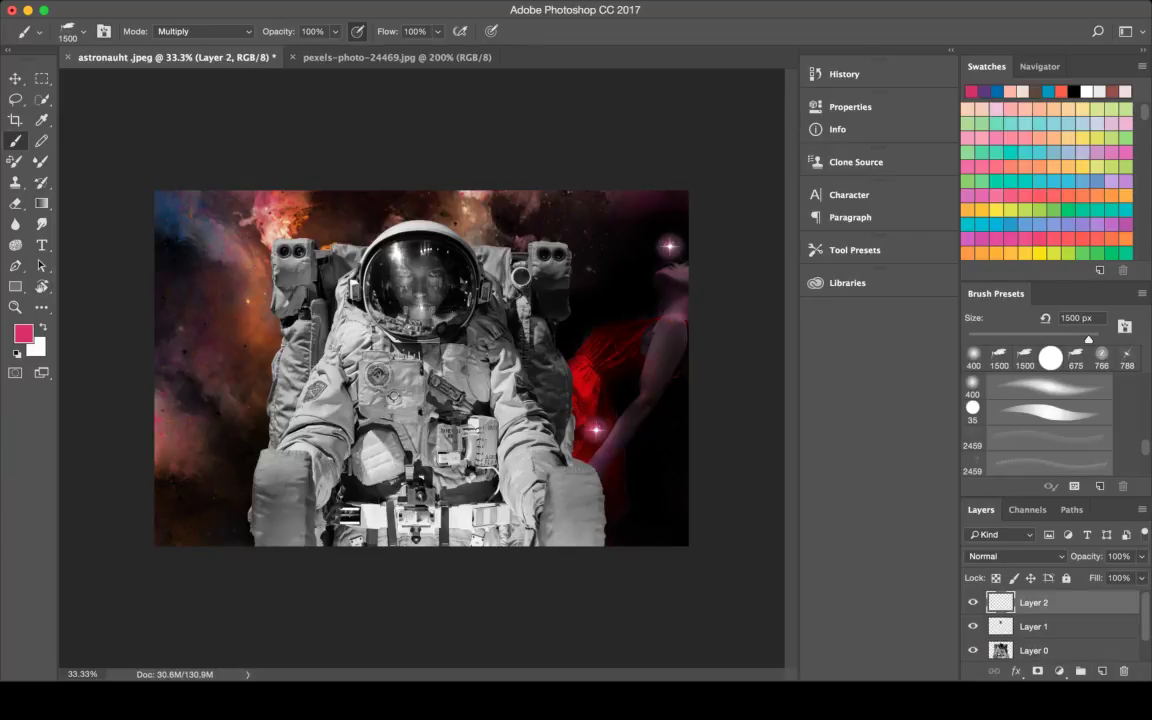
pyautogui.click(1040, 388)
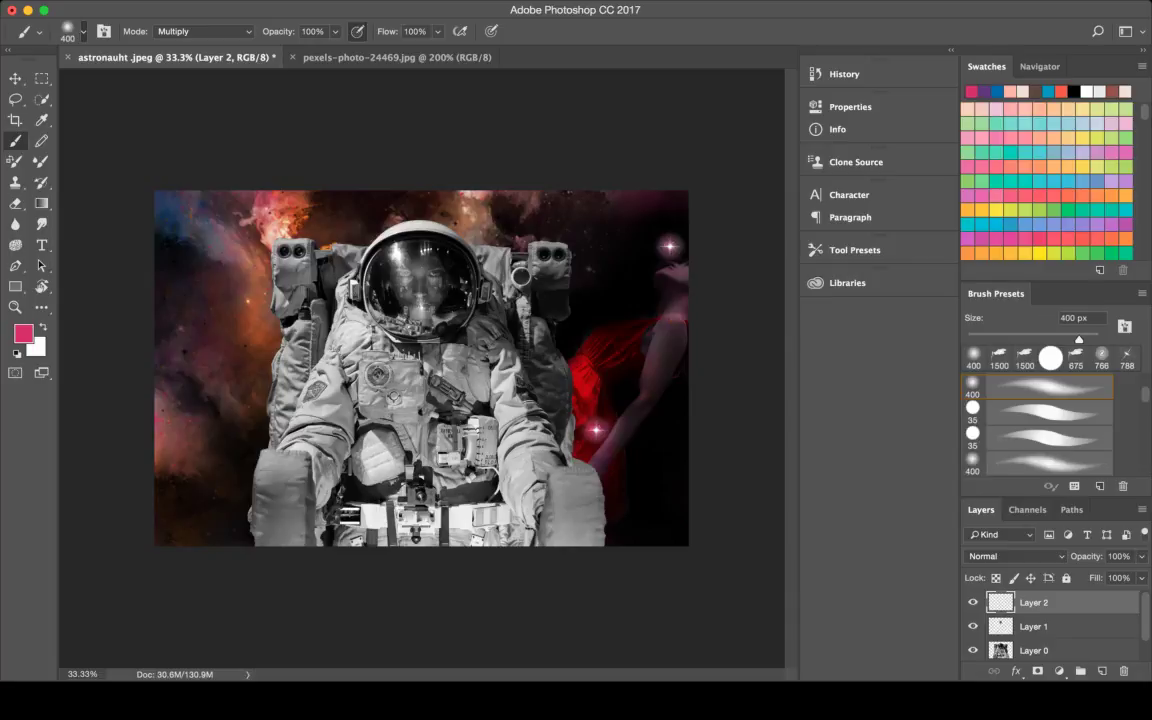
# Look through the brush presets and choose a soft round brush at 400 px for shading
pyautogui.hotkey('shift', ']')
pyautogui.hotkey('shift', ']')
pyautogui.hotkey('shift', ']')
pyautogui.hotkey('shift', ']')
pyautogui.click(1040, 461)
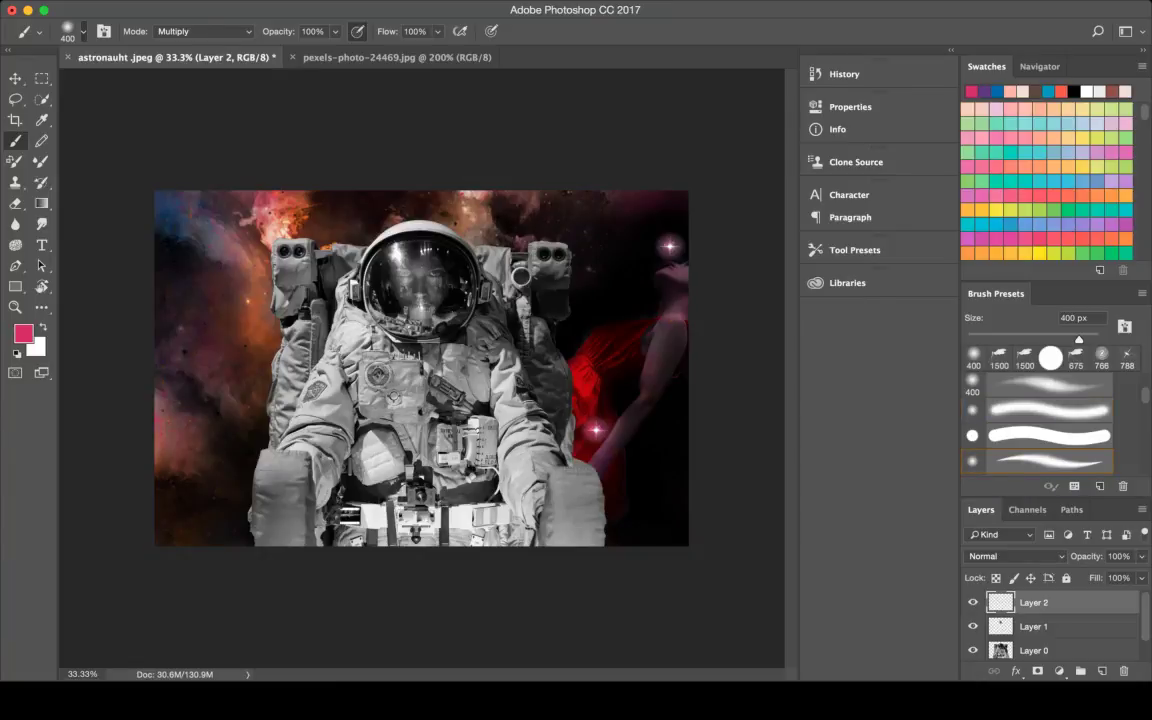
pyautogui.scroll(-3, 1040, 420)
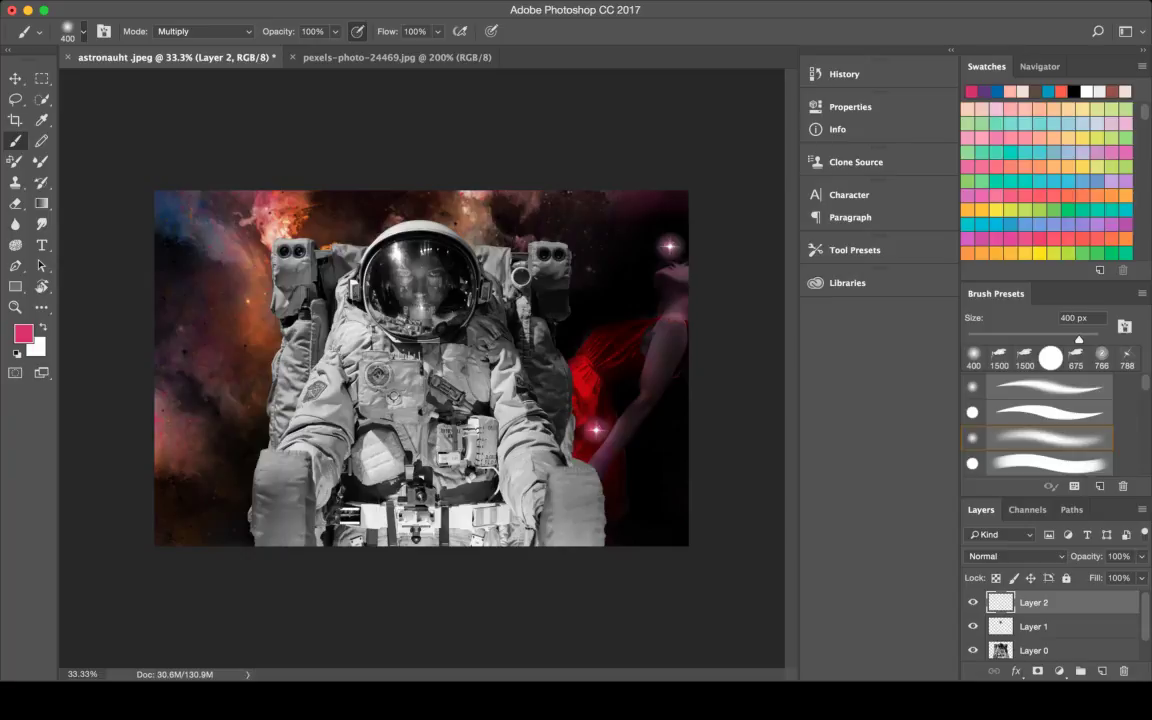
pyautogui.scroll(1, 1040, 420)
pyautogui.scroll(-2, 1040, 420)
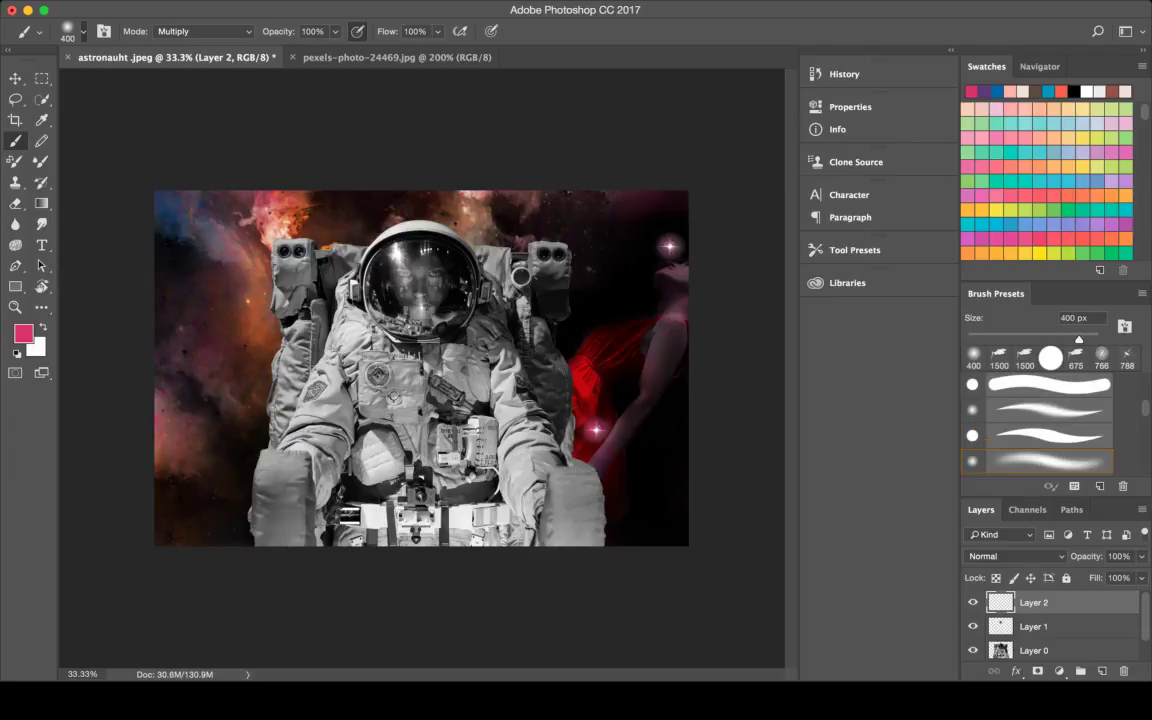
pyautogui.scroll(-2, 1040, 420)
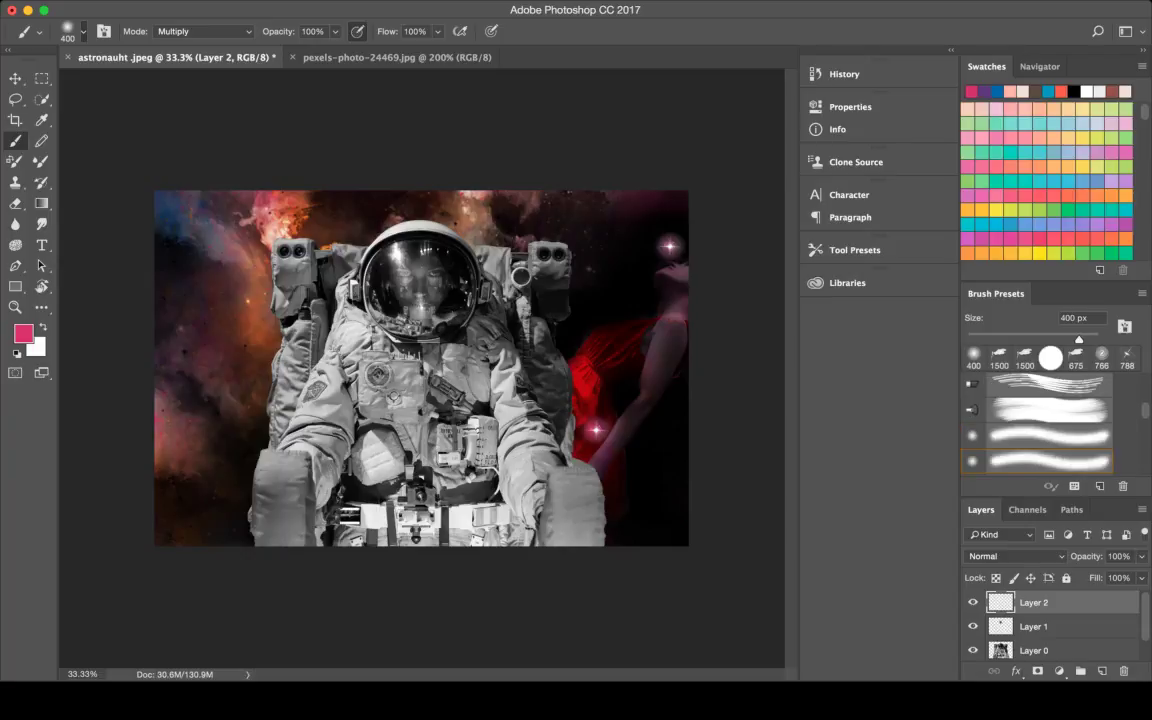
pyautogui.click(999, 356)
pyautogui.click(973, 356)
# Paint black shading over the image on Layer 2, with brush mode and layer blend mode set to Overlay
pyautogui.press('d')
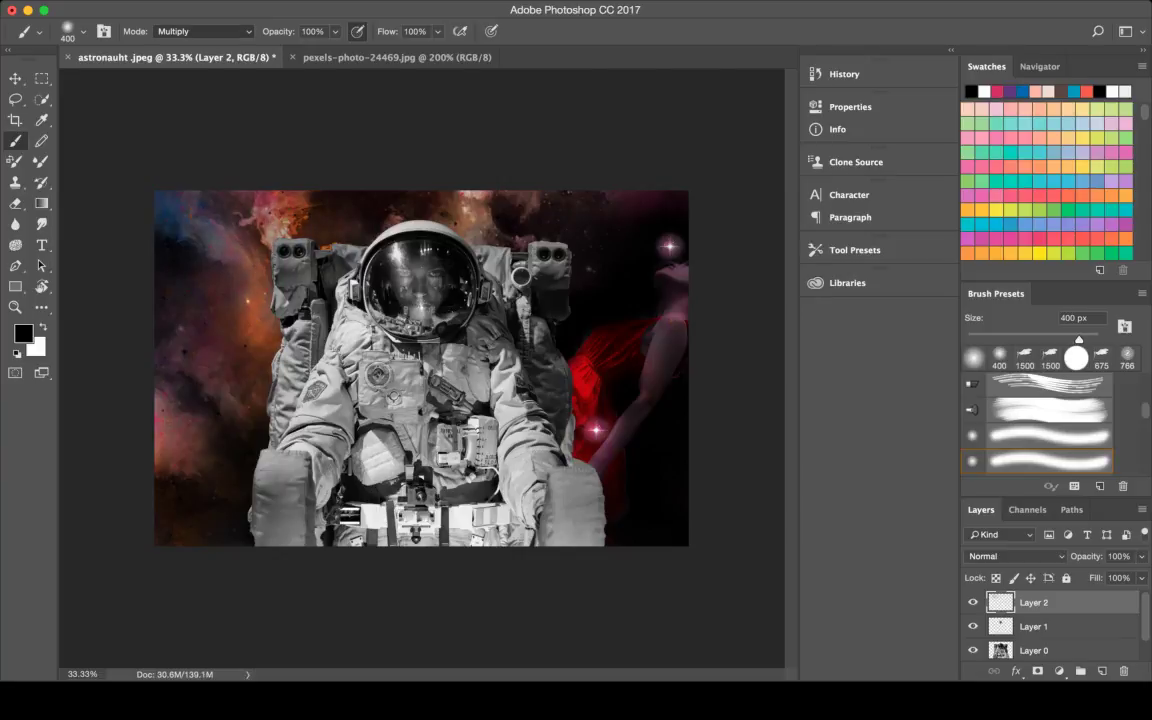
pyautogui.hotkey('alt', 'shift', 'o')
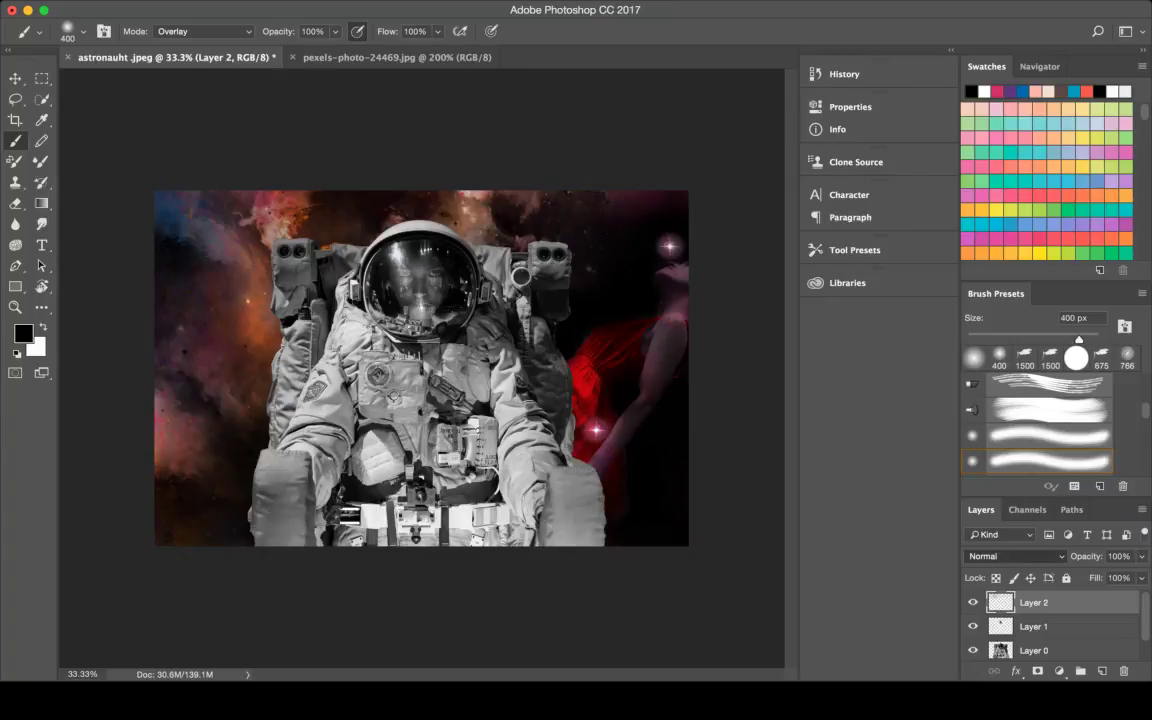
pyautogui.hotkey('alt', 'shift', 'o')
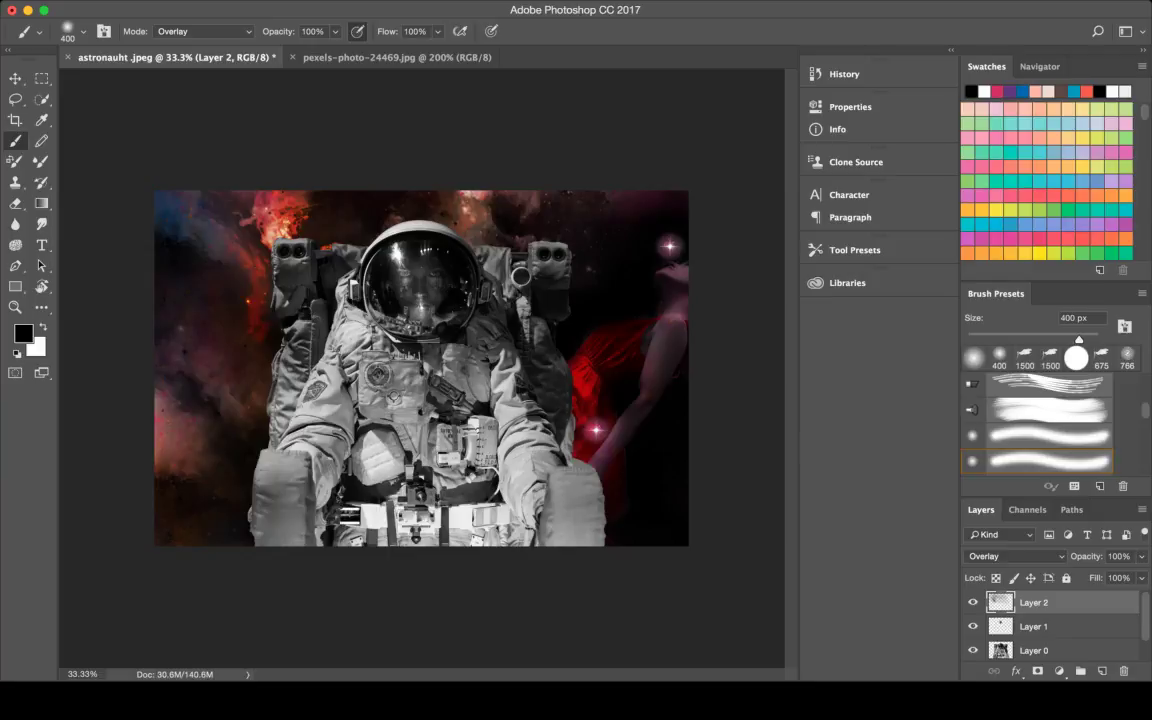
# Set the brush size to 1100 px and deepen the black shading over the astronaut and space backdrop
pyautogui.press(']')
pyautogui.press(']')
pyautogui.press(']')
pyautogui.press(']')
pyautogui.press(']')
pyautogui.press(']')
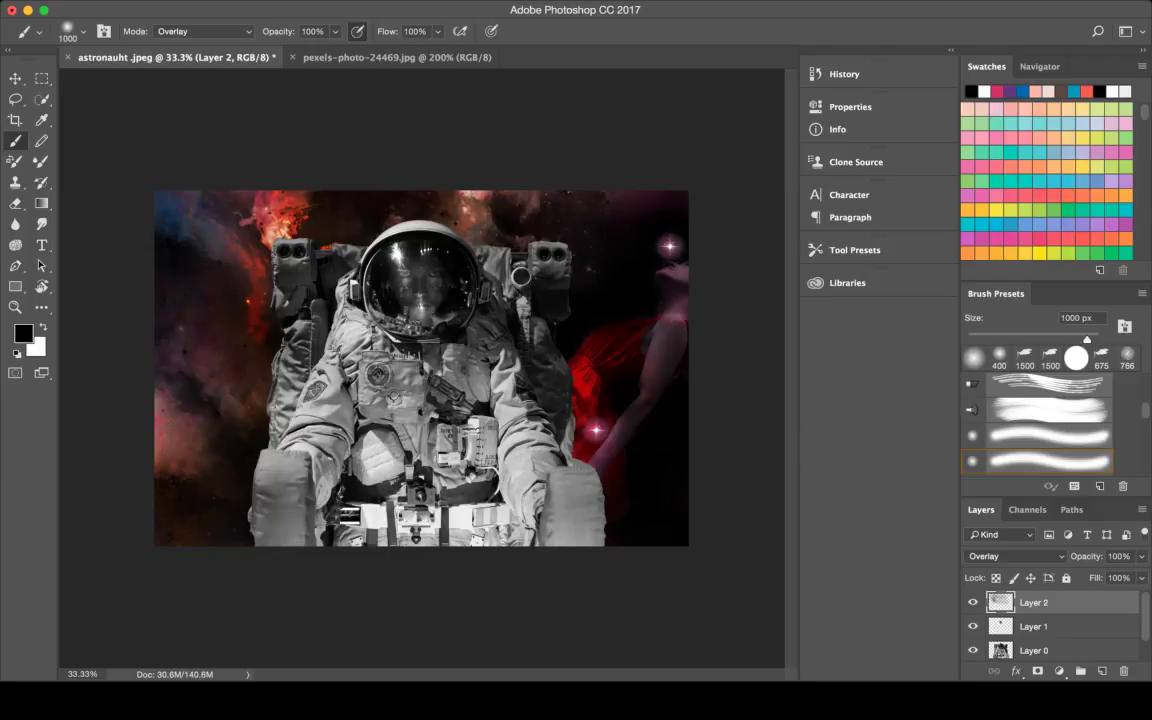
pyautogui.press(']')
pyautogui.press(']')
pyautogui.press(']')
pyautogui.press(']')
pyautogui.press('[')
pyautogui.press('[')
pyautogui.press('[')
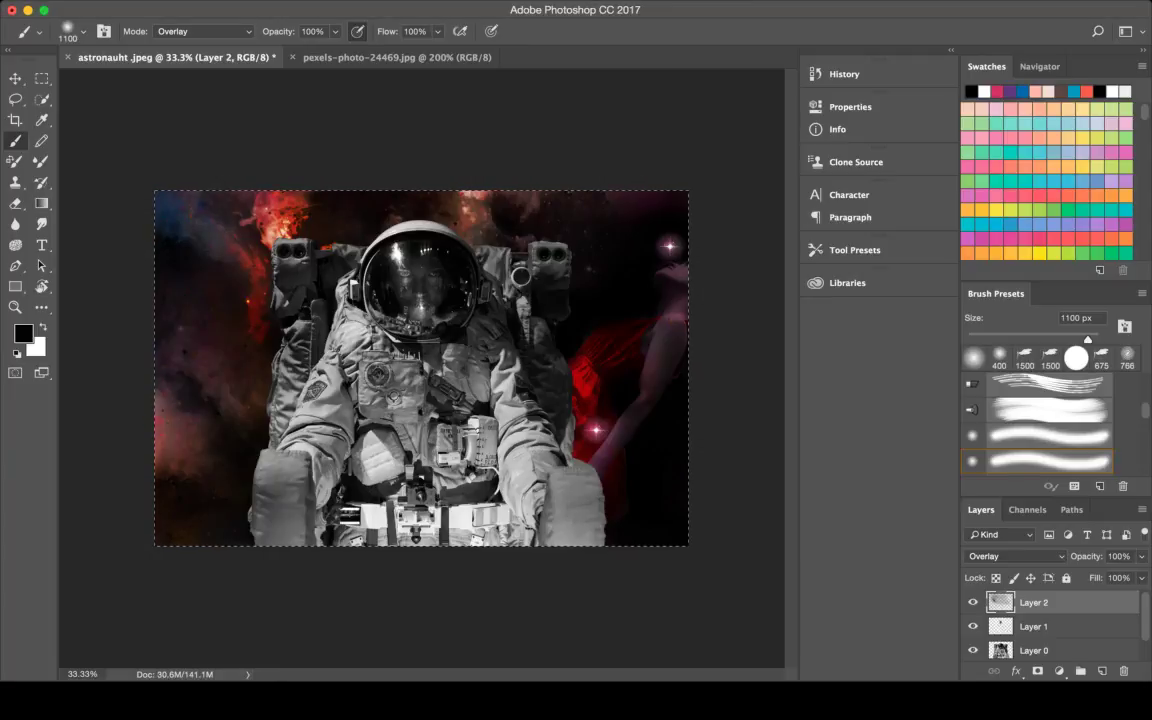
# Select all the layers and merge them into a single layer
pyautogui.press('Delete')
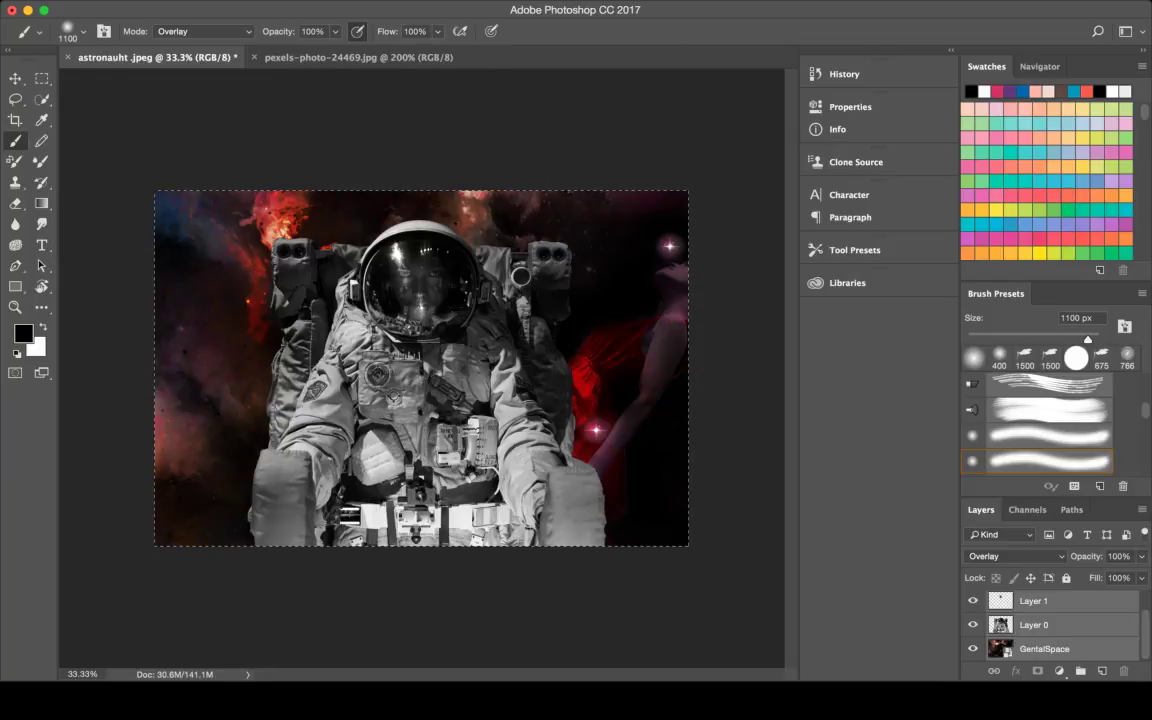
pyautogui.hotkey('ctrl', 'shift', 'e')
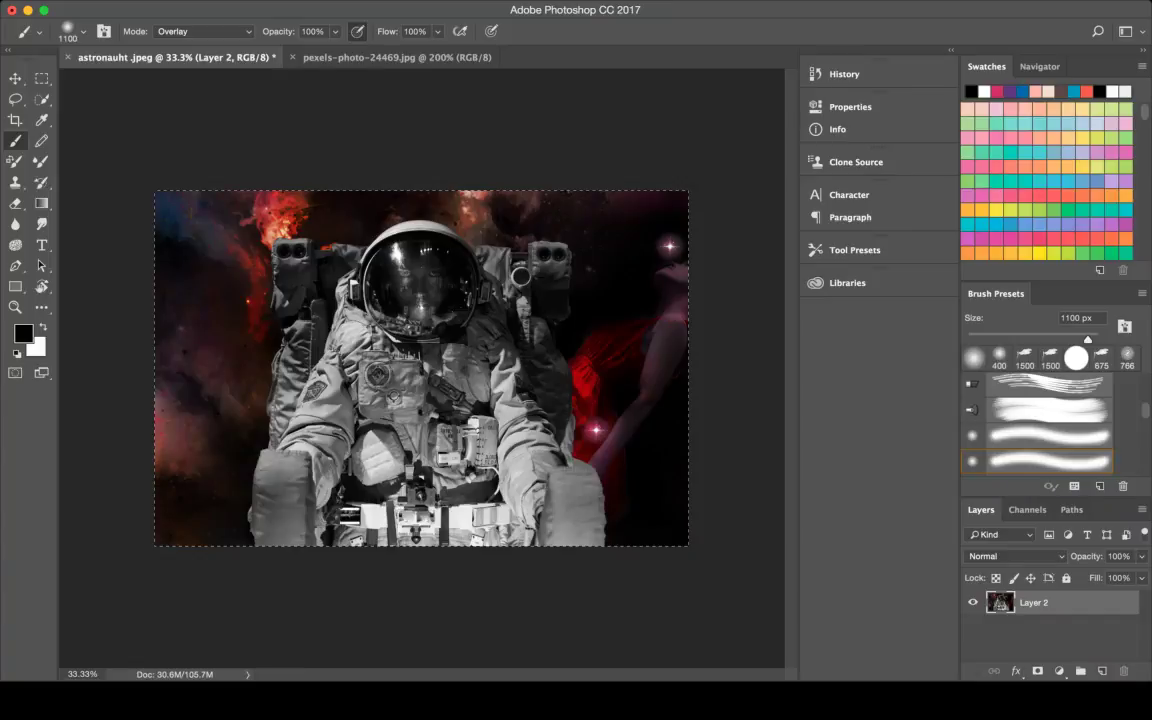
pyautogui.press('space')
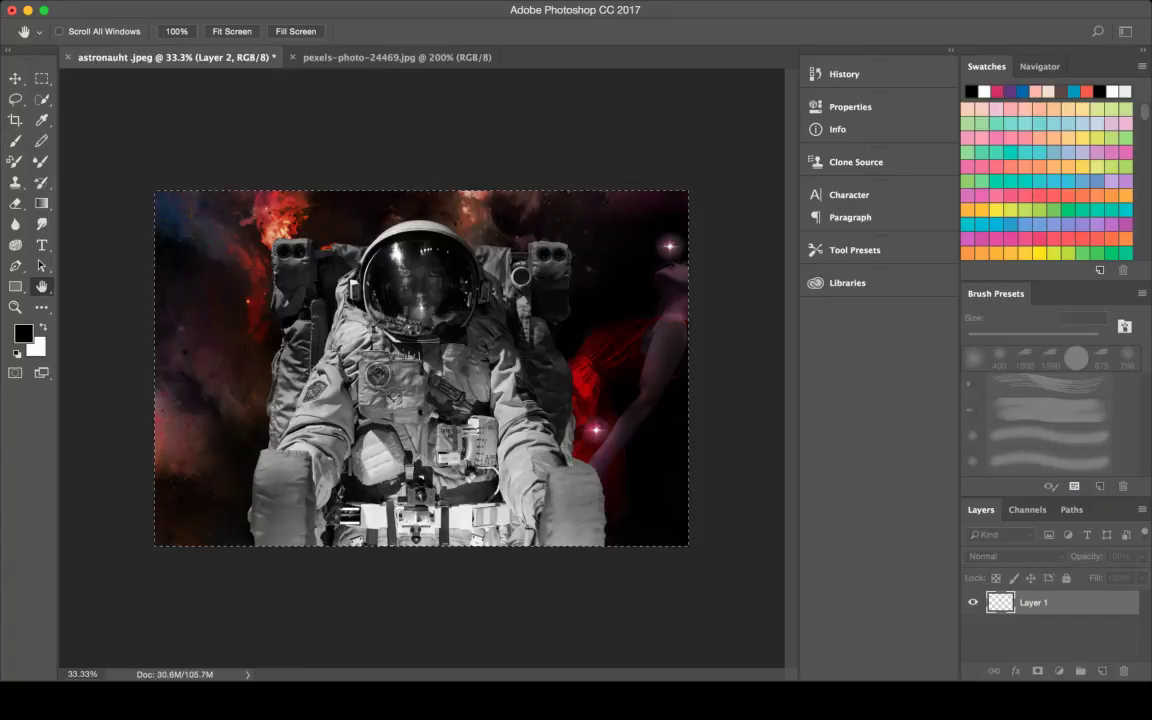